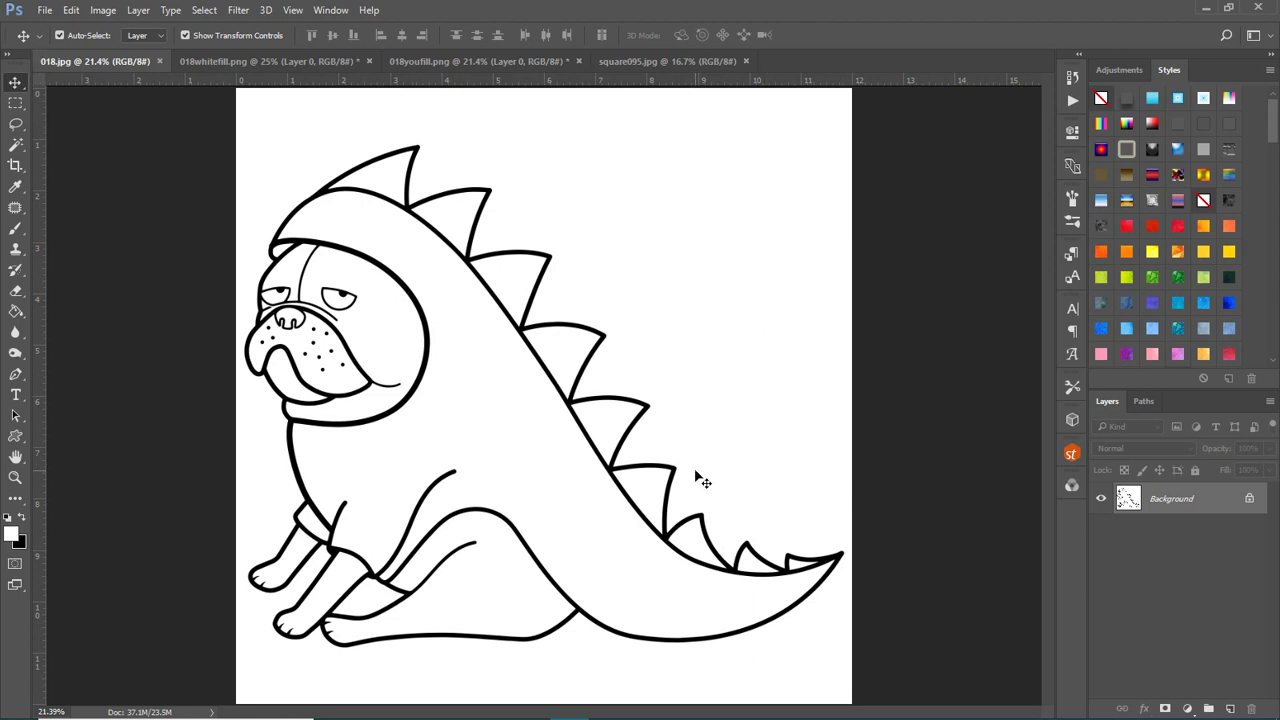
# Bring up the 018whitefill.png document showing the white-filled dino pug as Layer 0.
pyautogui.click(297, 62)
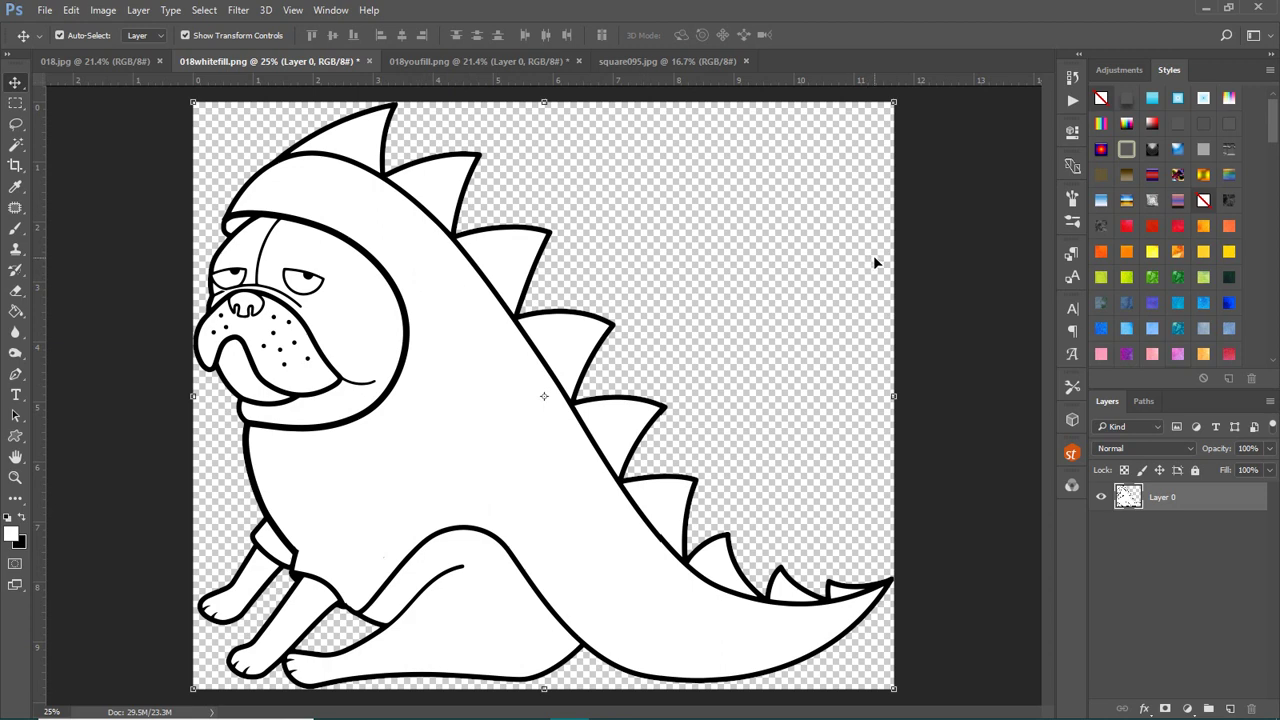
# Look over the 018youfill.png drawing, then bring up the square095.jpg mandala pattern.
pyautogui.click(492, 61)
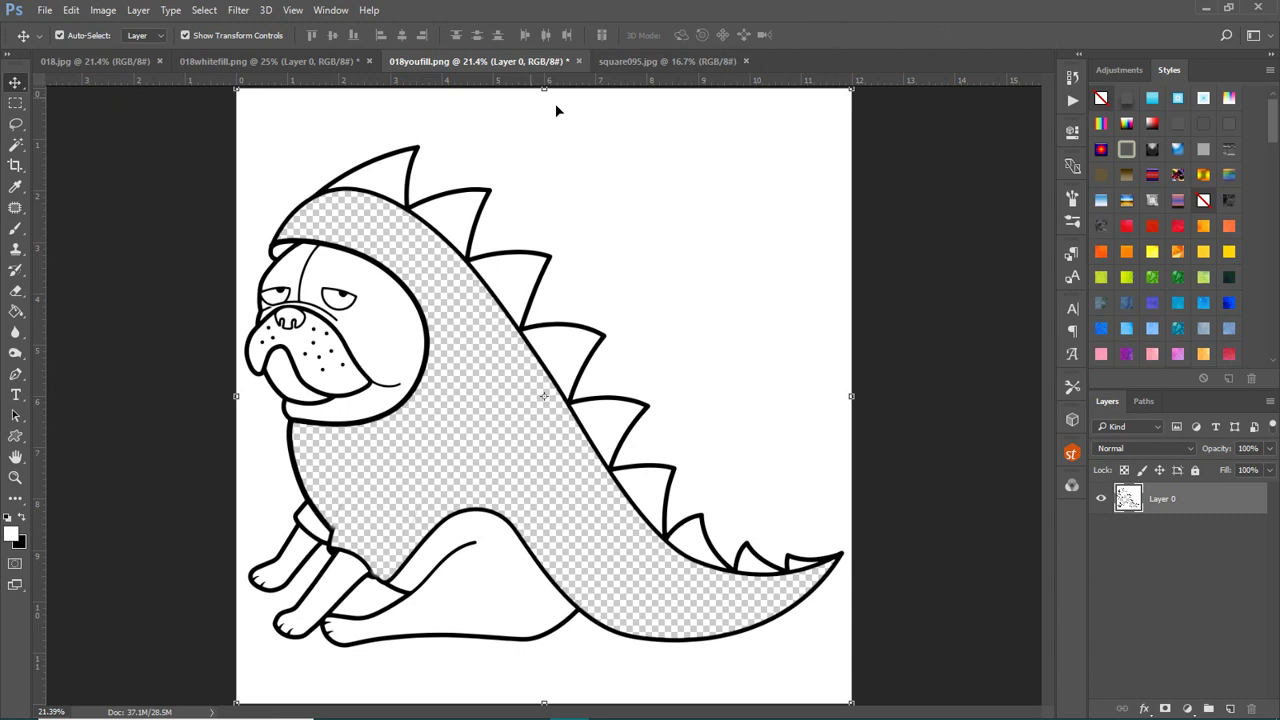
pyautogui.click(698, 60)
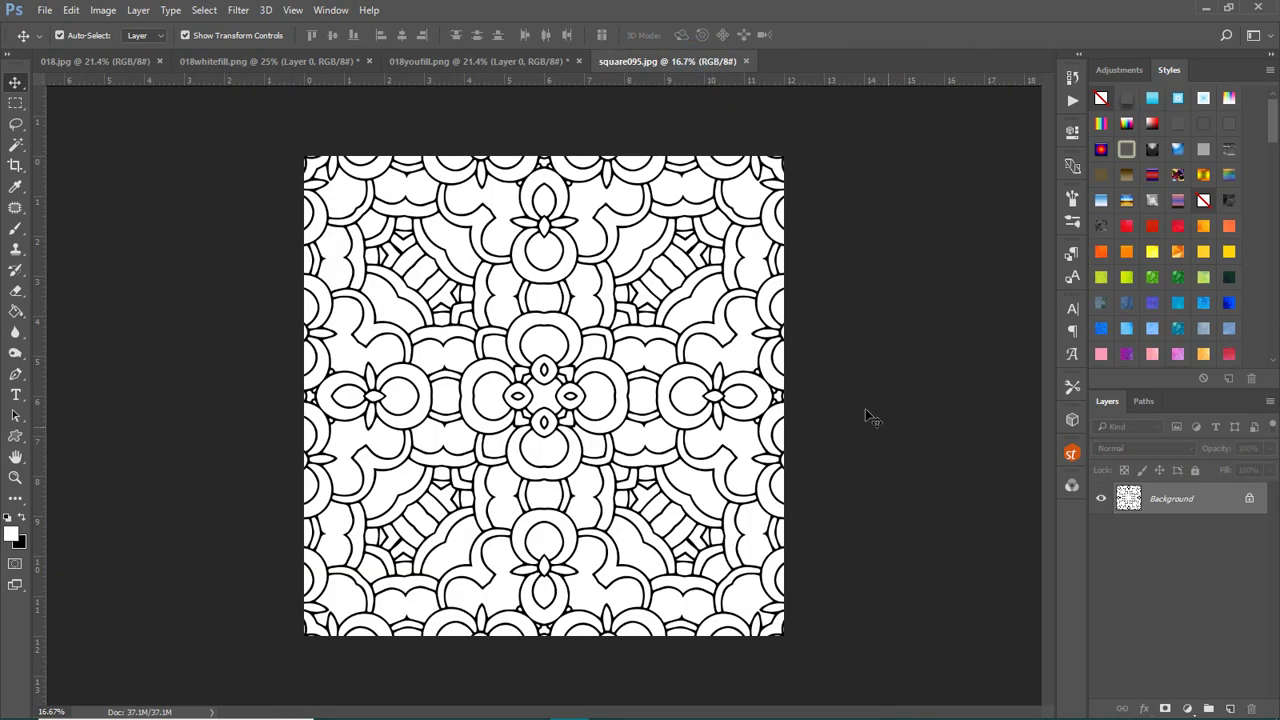
# Copy the square095 mandala into 018youfill.png as Layer 1 and stack Layer 0 above it.
pyautogui.click(572, 251)
pyautogui.moveTo(575, 258); pyautogui.dragTo(550, 228)
pyautogui.moveTo(633, 208); pyautogui.dragTo(658, 191)
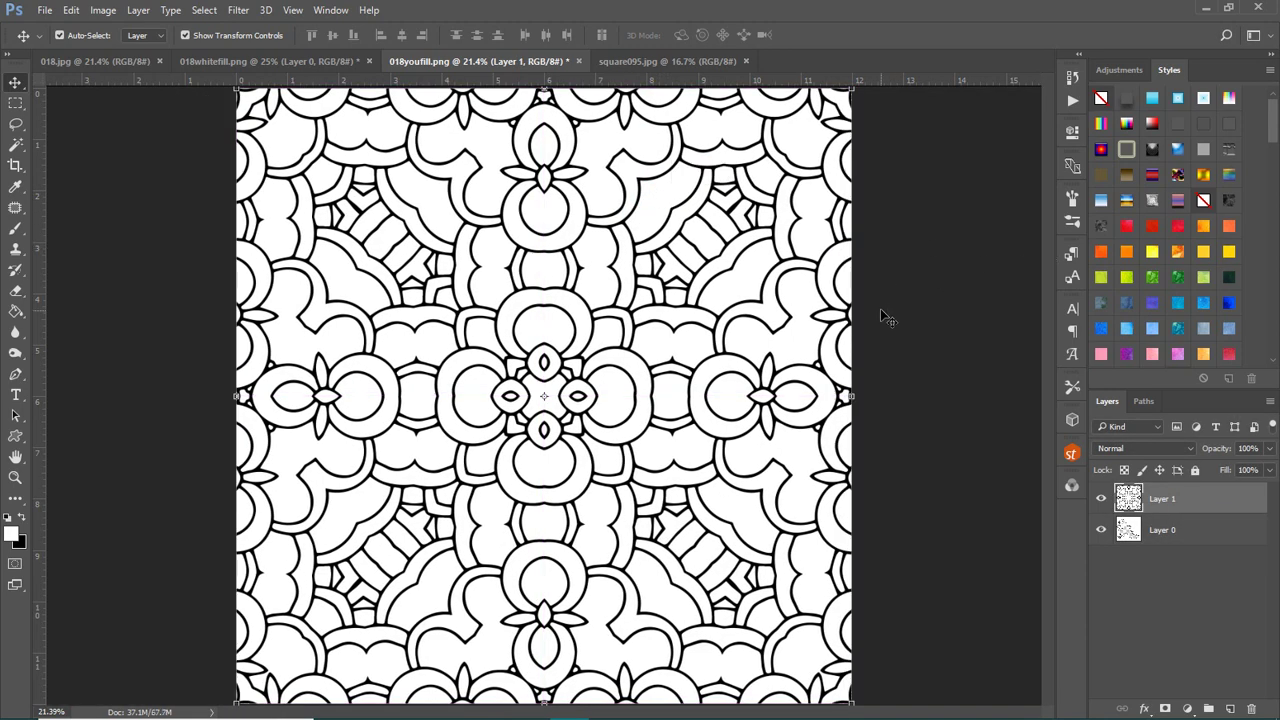
pyautogui.moveTo(1213, 532); pyautogui.dragTo(1202, 494)
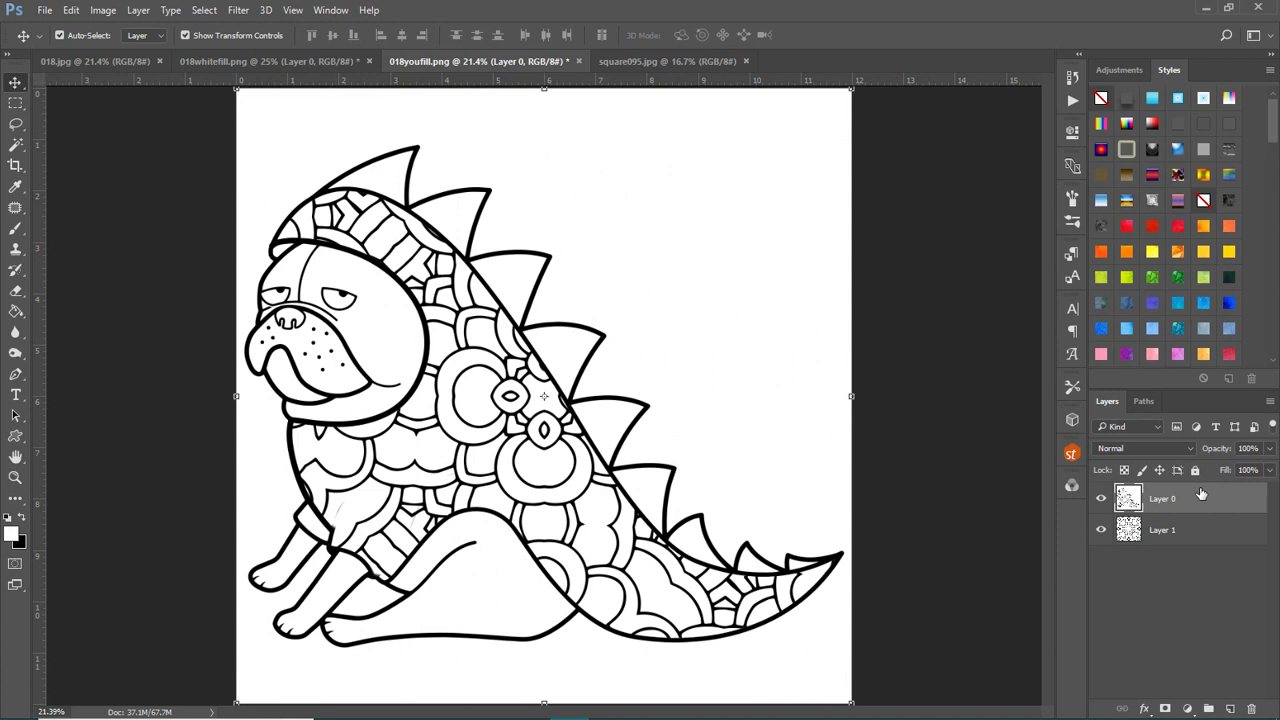
# Nudge mandala Layer 1 slightly upward so a different part fills the dino costume.
pyautogui.click(1205, 532)
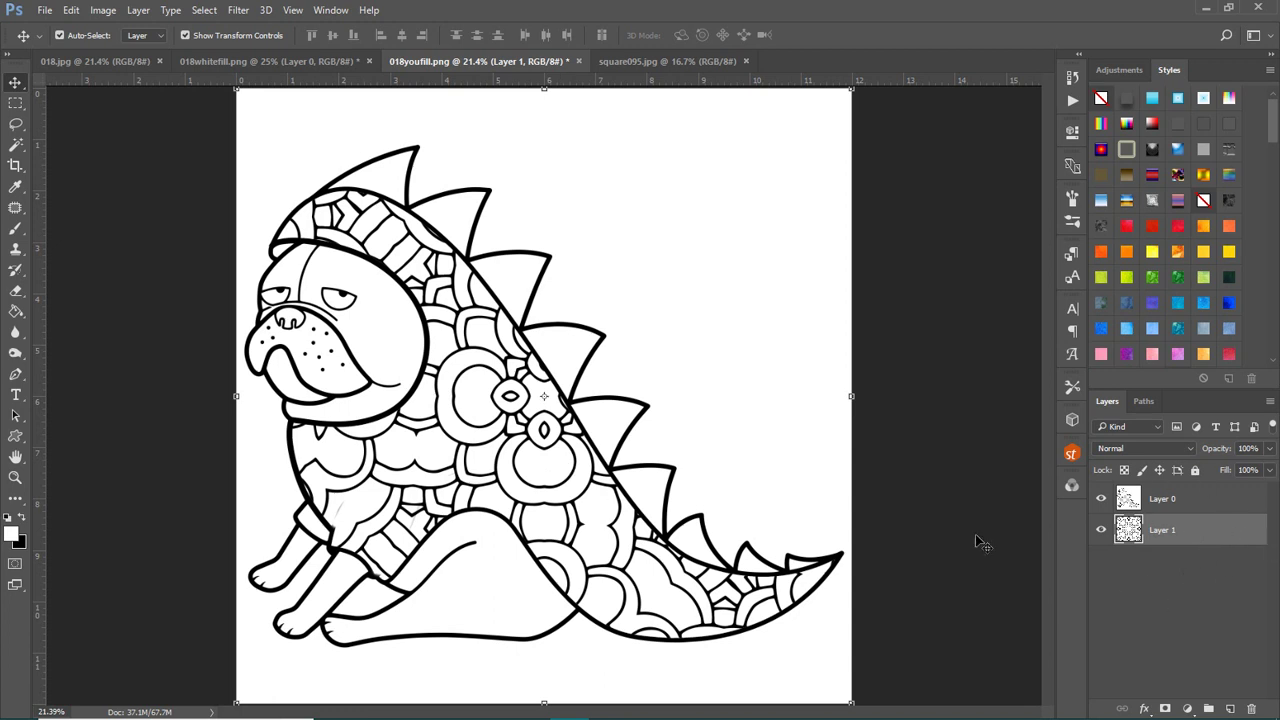
pyautogui.moveTo(475, 452)
pyautogui.mouseDown()
pyautogui.moveTo(462, 438)
pyautogui.moveTo(543, 436)
pyautogui.moveTo(478, 436)
pyautogui.moveTo(480, 423)
pyautogui.moveTo(481, 450)
pyautogui.mouseUp()
pyautogui.click(493, 448)
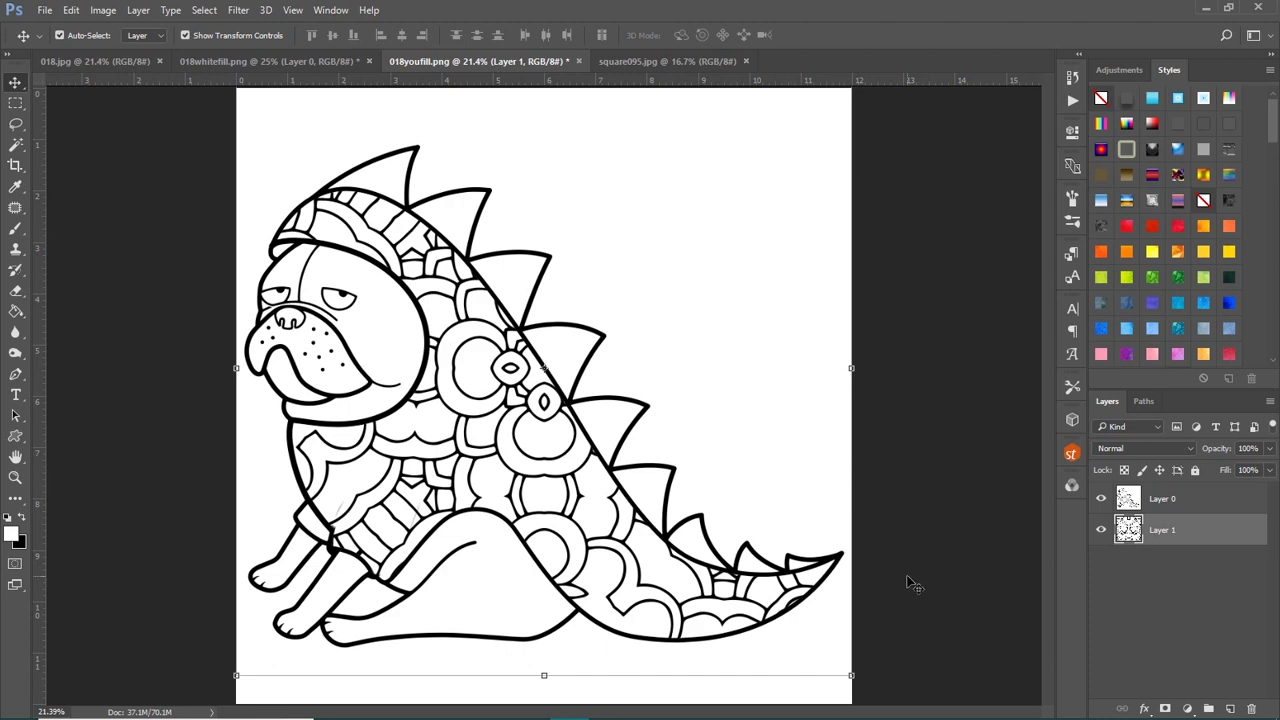
# Flatten the pug and mandala into one image, then unlock the Background as Layer 0.
pyautogui.click(138, 10)
pyautogui.click(232, 606)
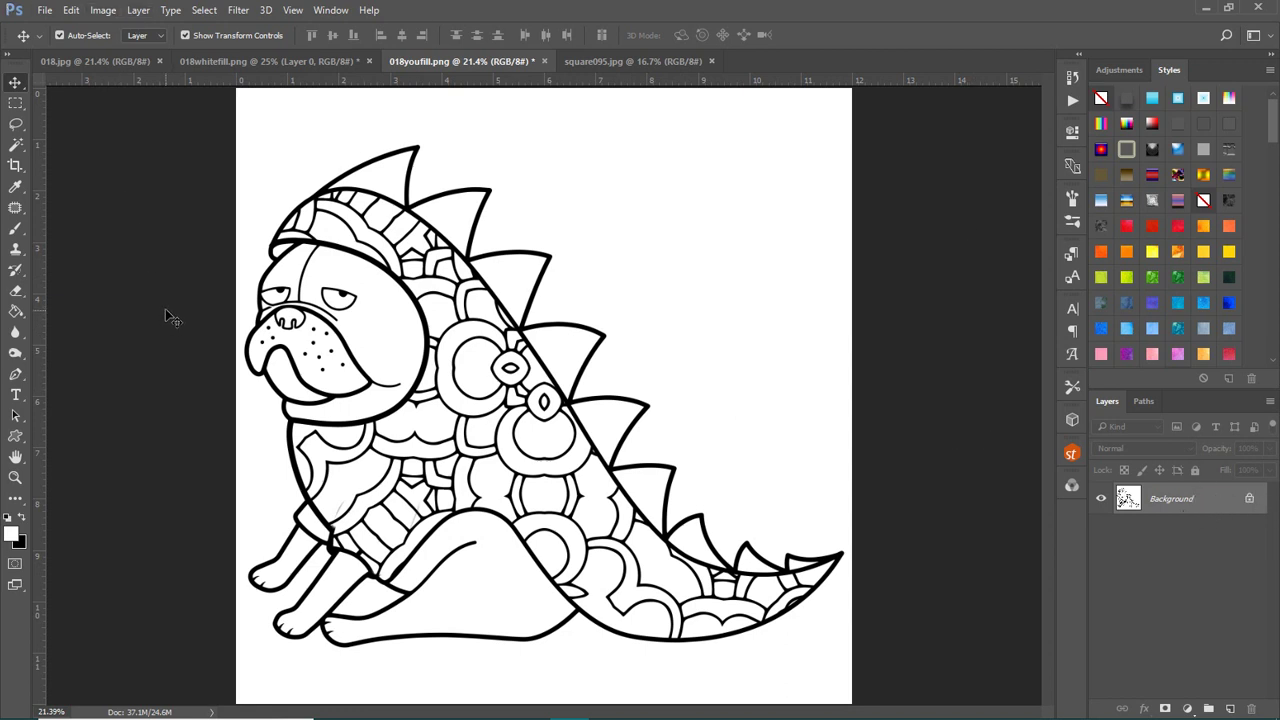
pyautogui.click(1251, 500)
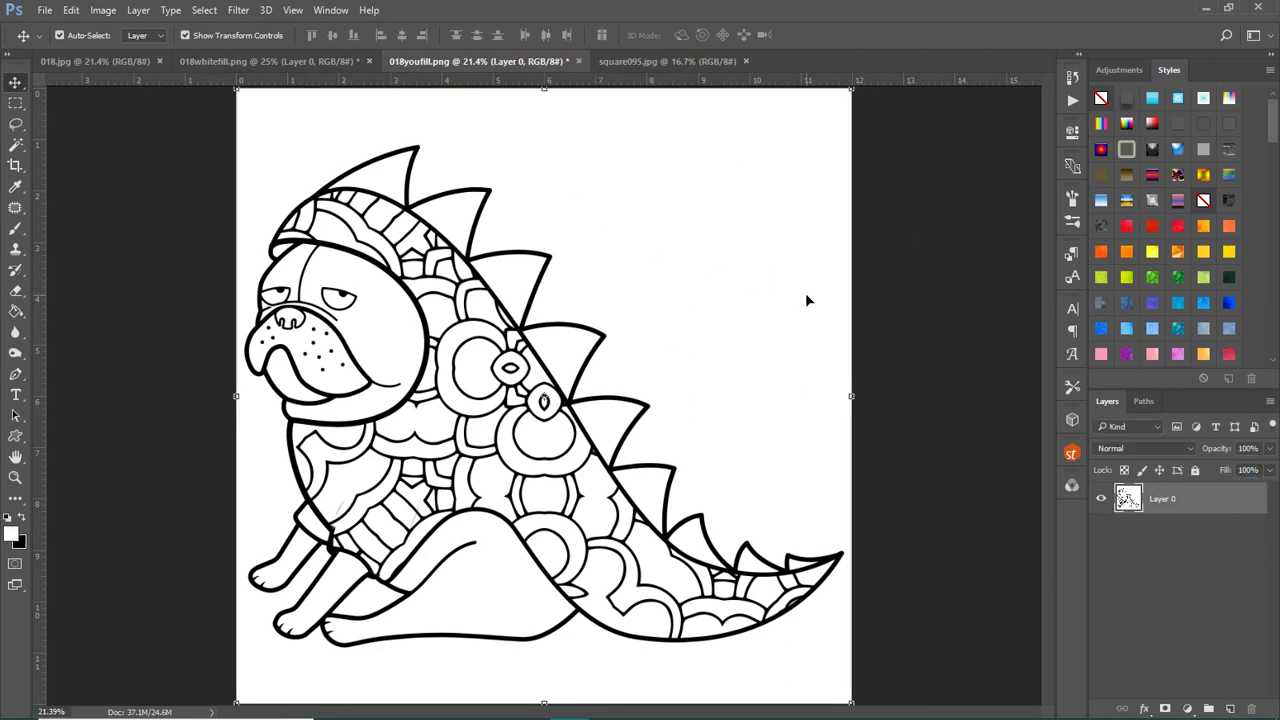
# Magic Wand the white background, adding the enclosed white gap by the hind leg.
pyautogui.click(15, 148)
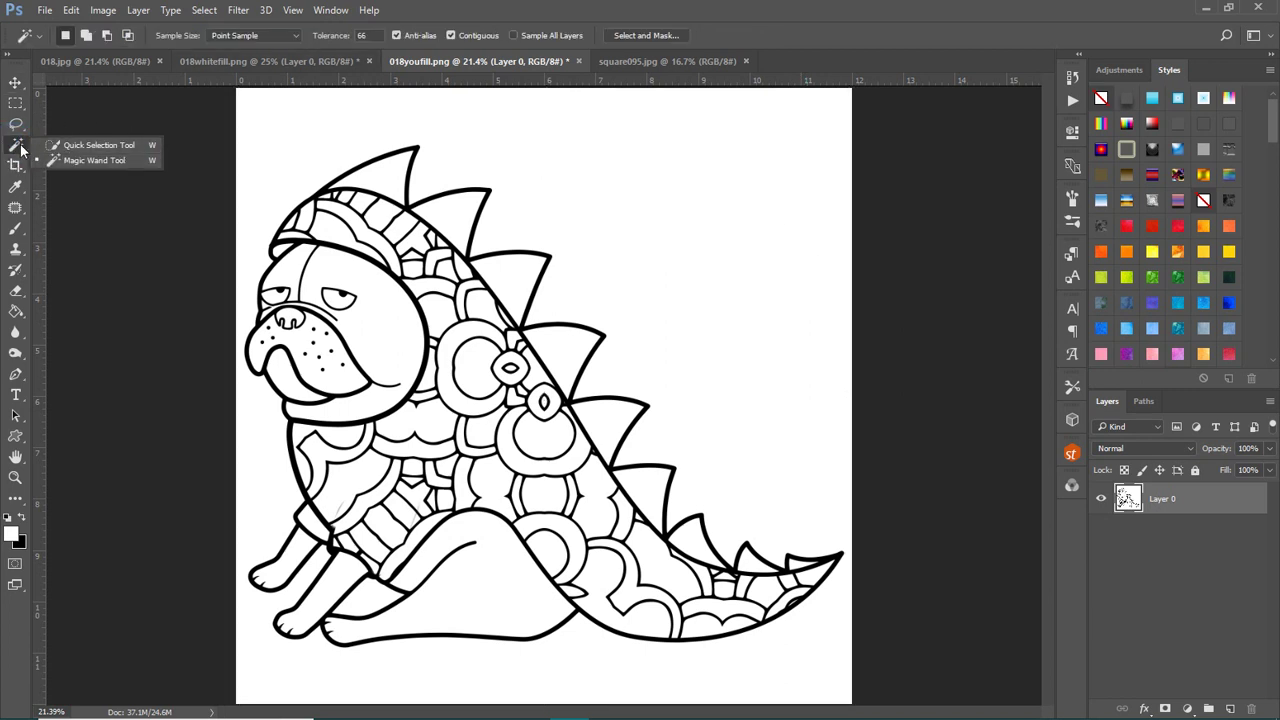
pyautogui.click(15, 148)
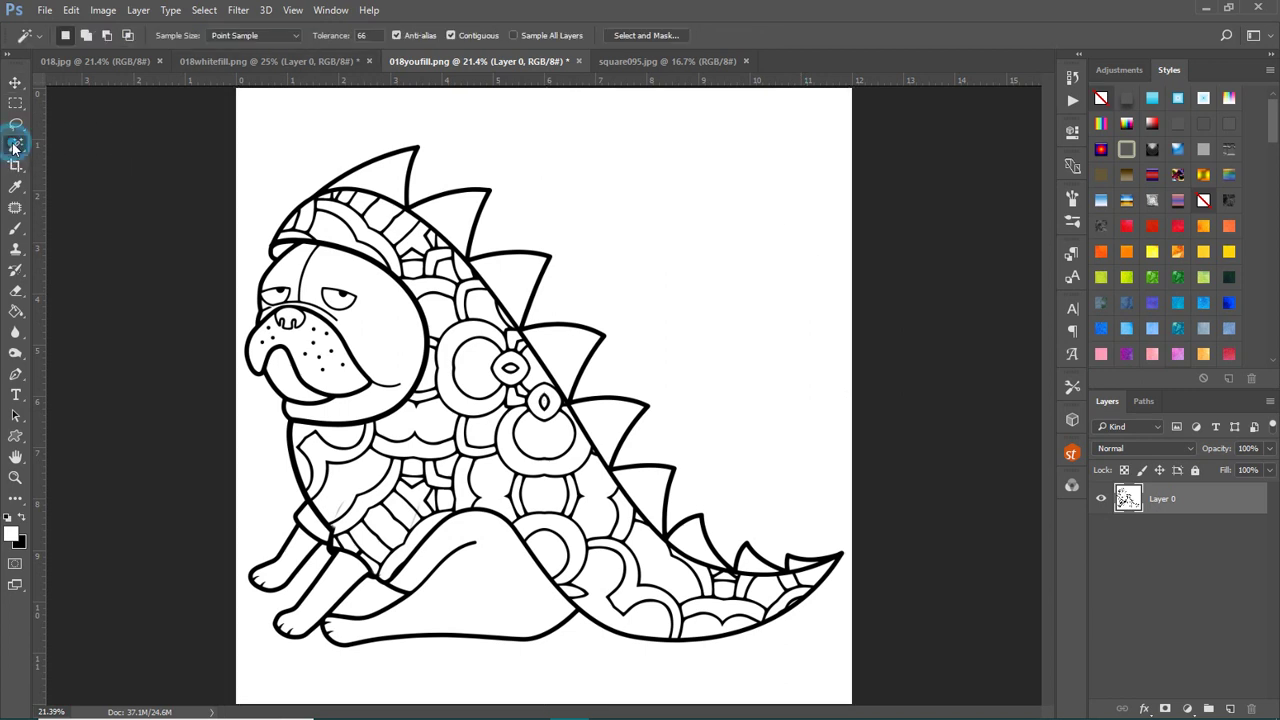
pyautogui.click(611, 165)
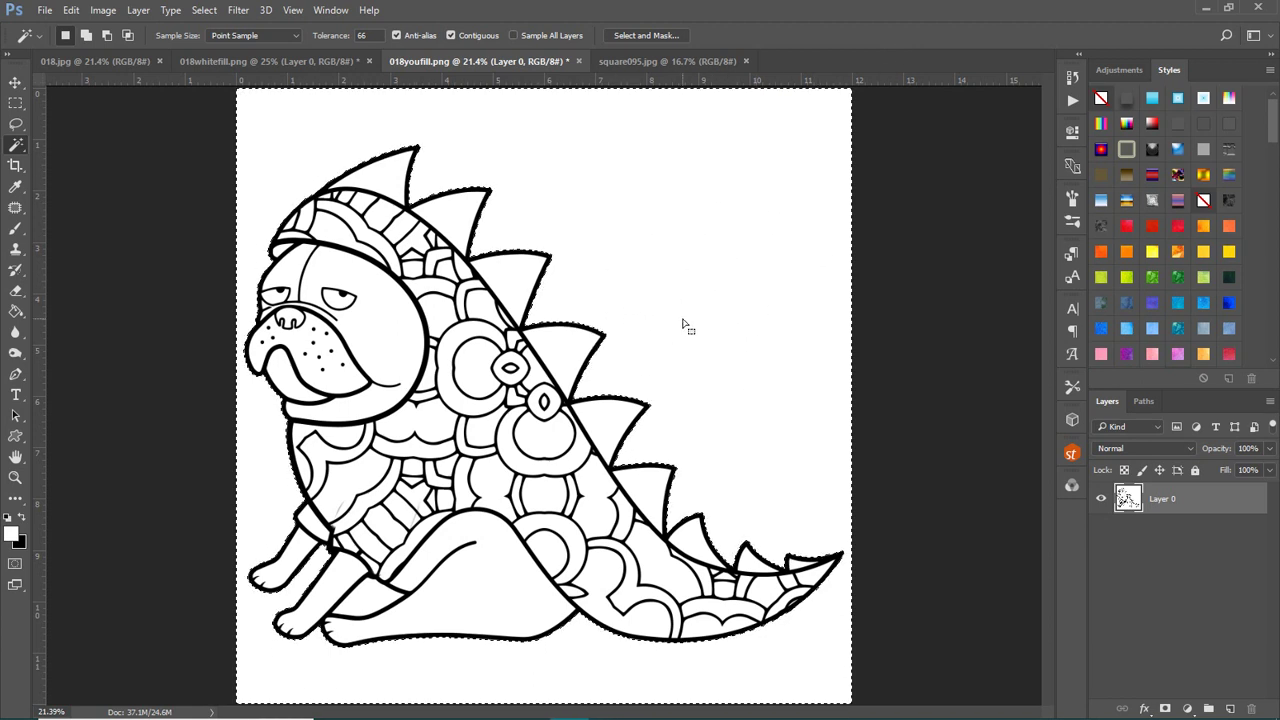
pyautogui.press('shift')
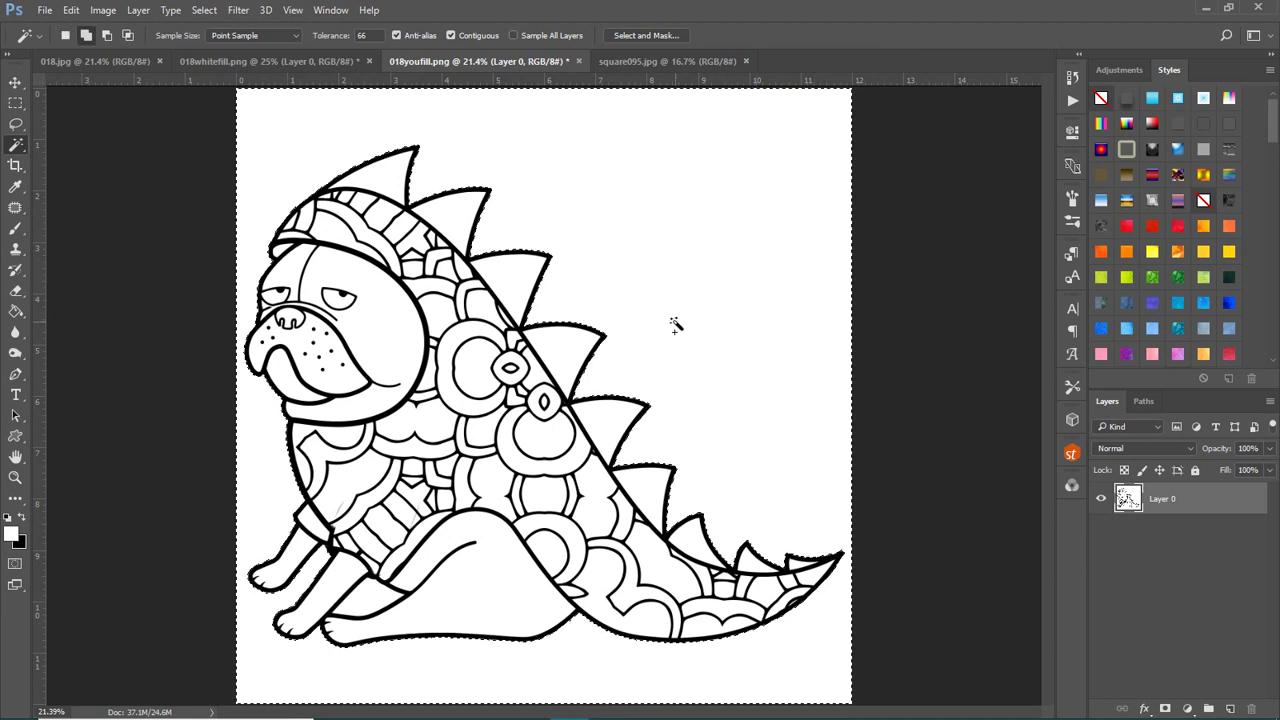
pyautogui.keyDown('shift'); pyautogui.click(366, 600); pyautogui.keyUp('shift')
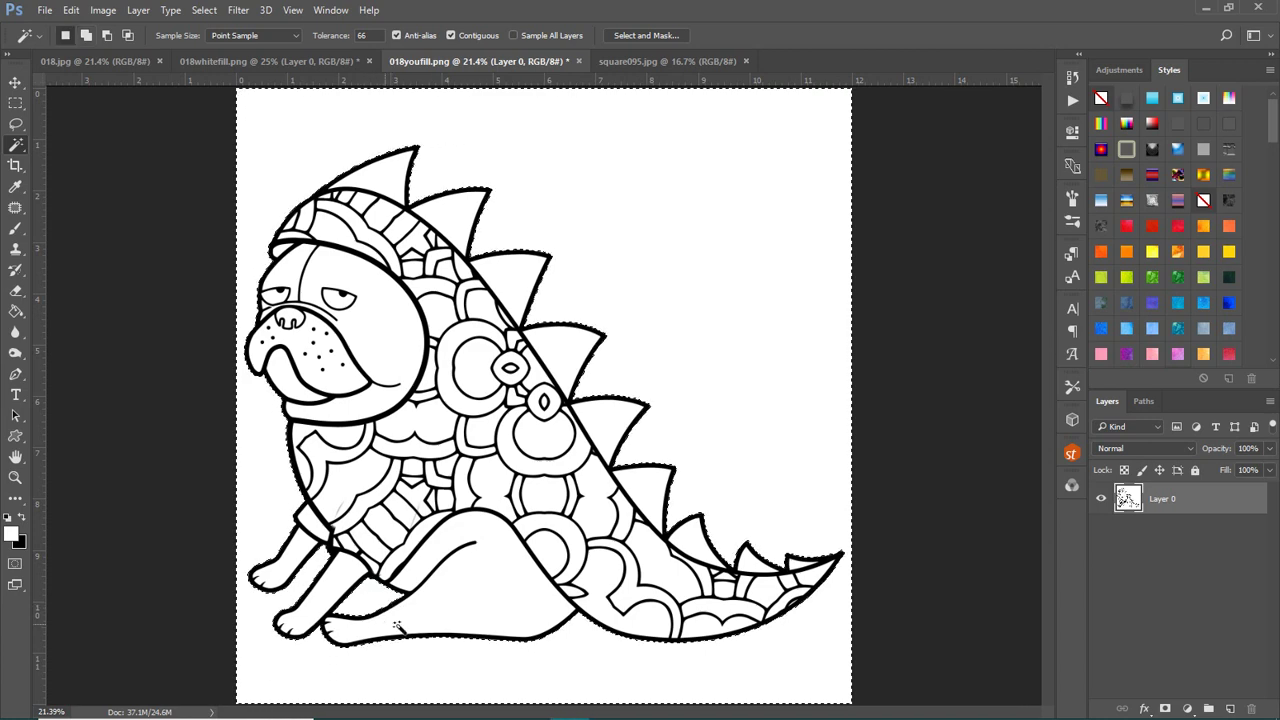
# Expand the white-background selection by 2 pixels.
pyautogui.click(206, 11)
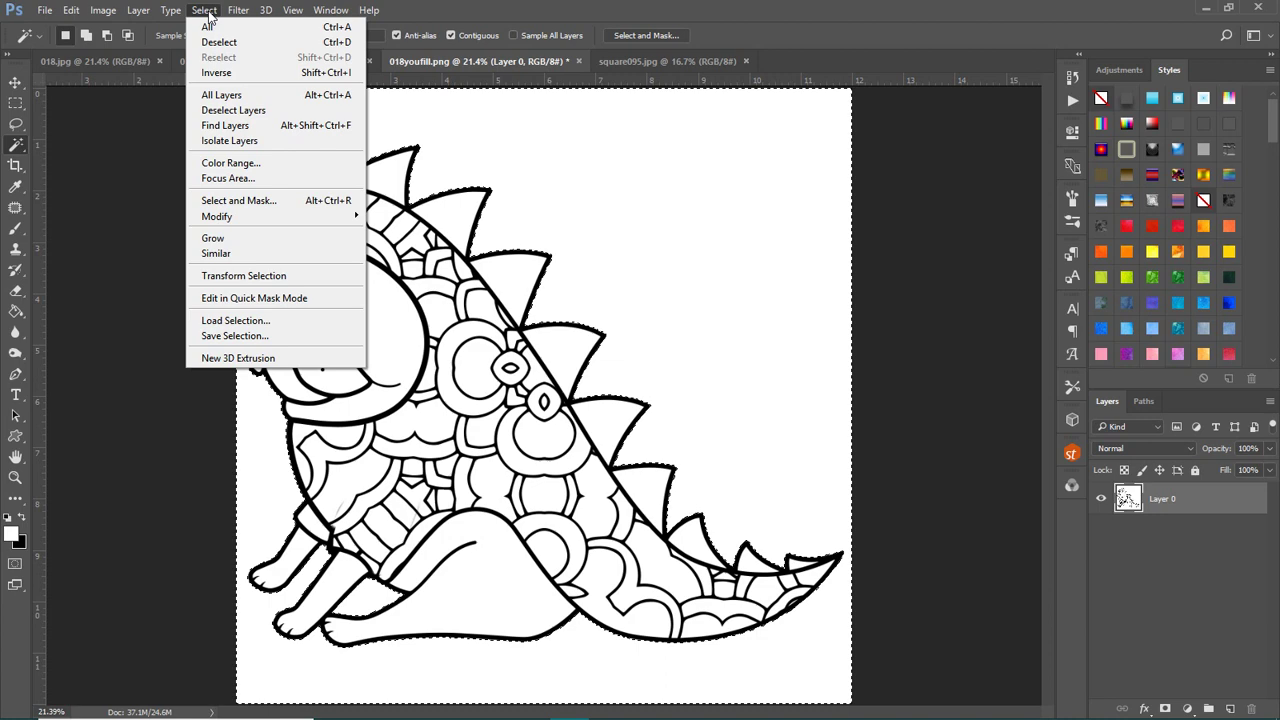
pyautogui.click(209, 12)
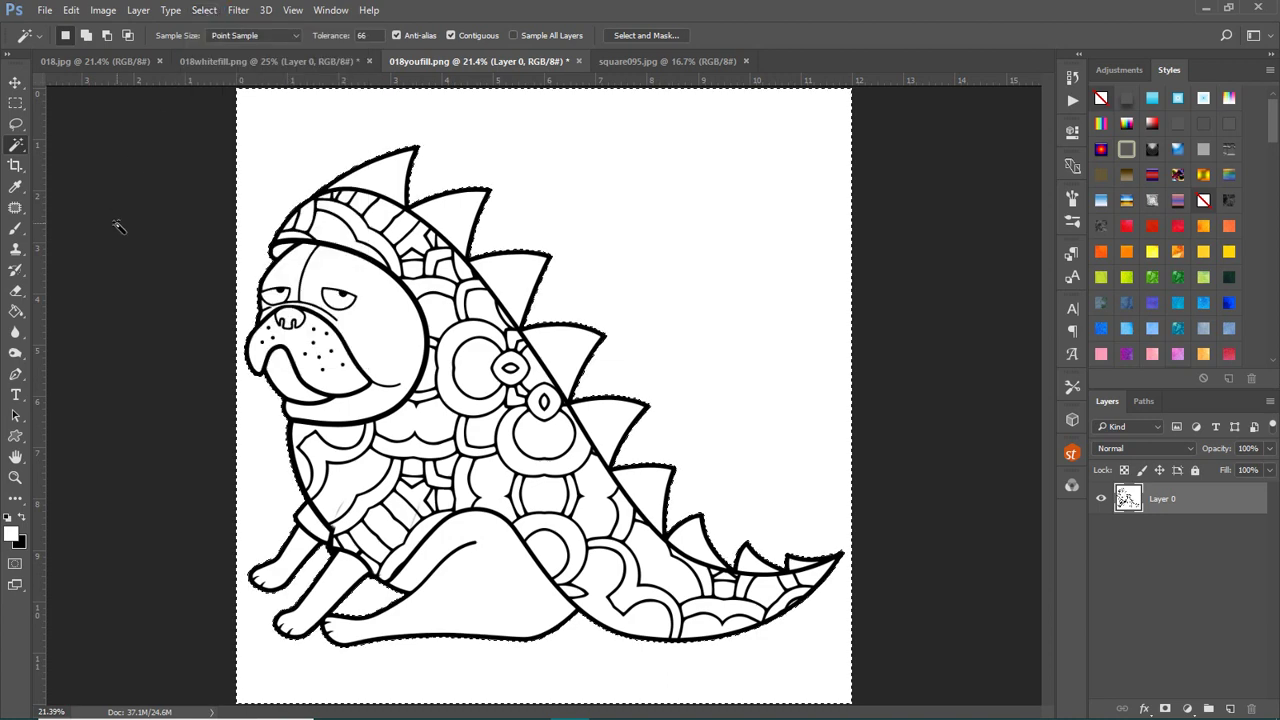
pyautogui.click(203, 12)
pyautogui.moveTo(301, 226)
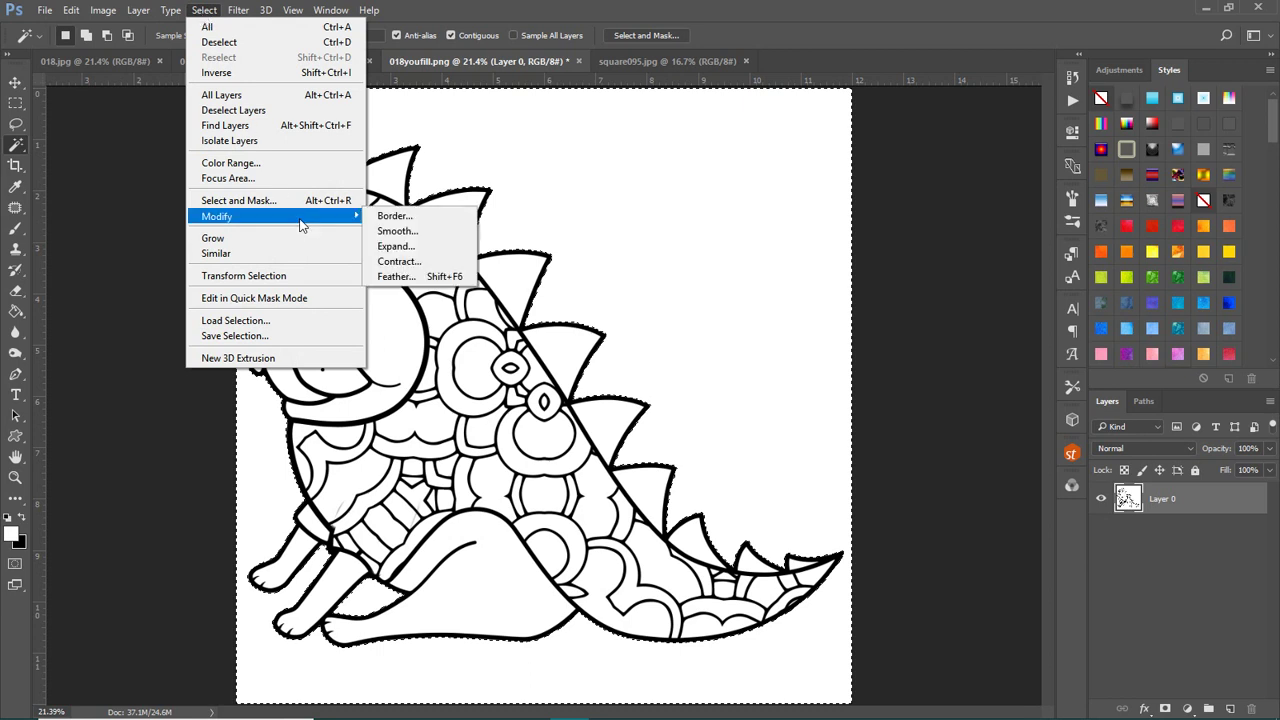
pyautogui.click(405, 248)
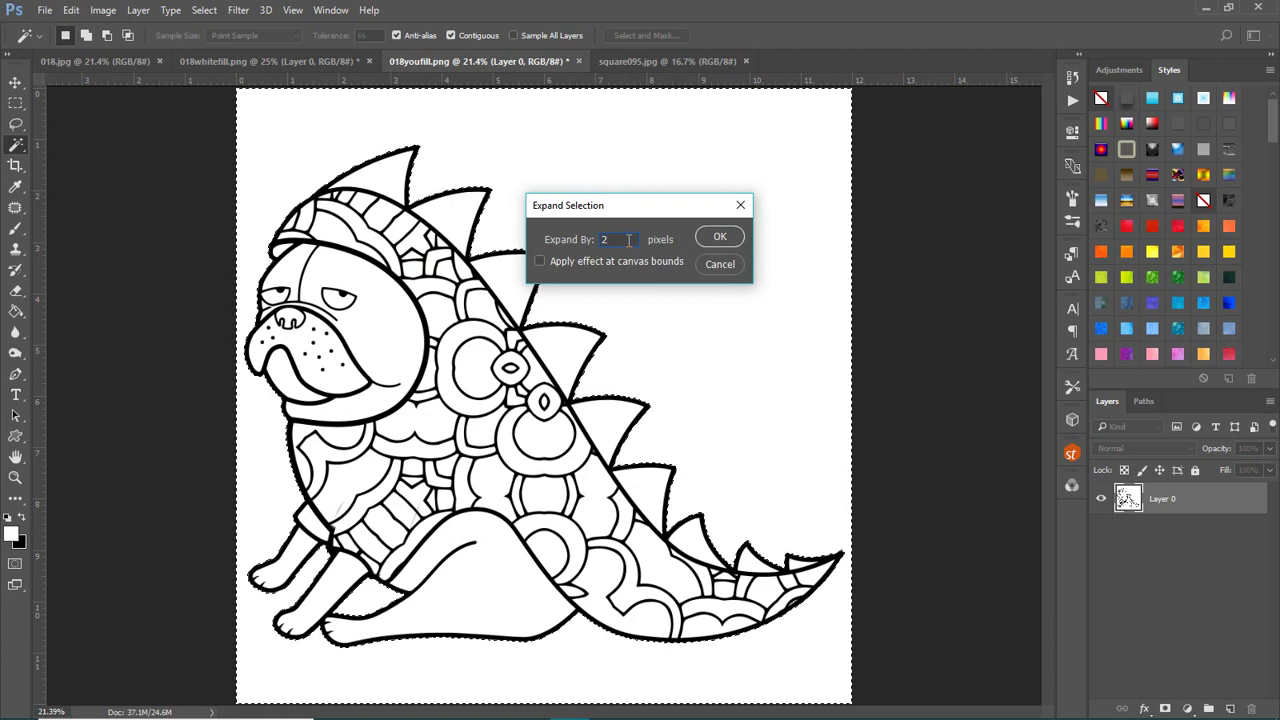
pyautogui.click(728, 240)
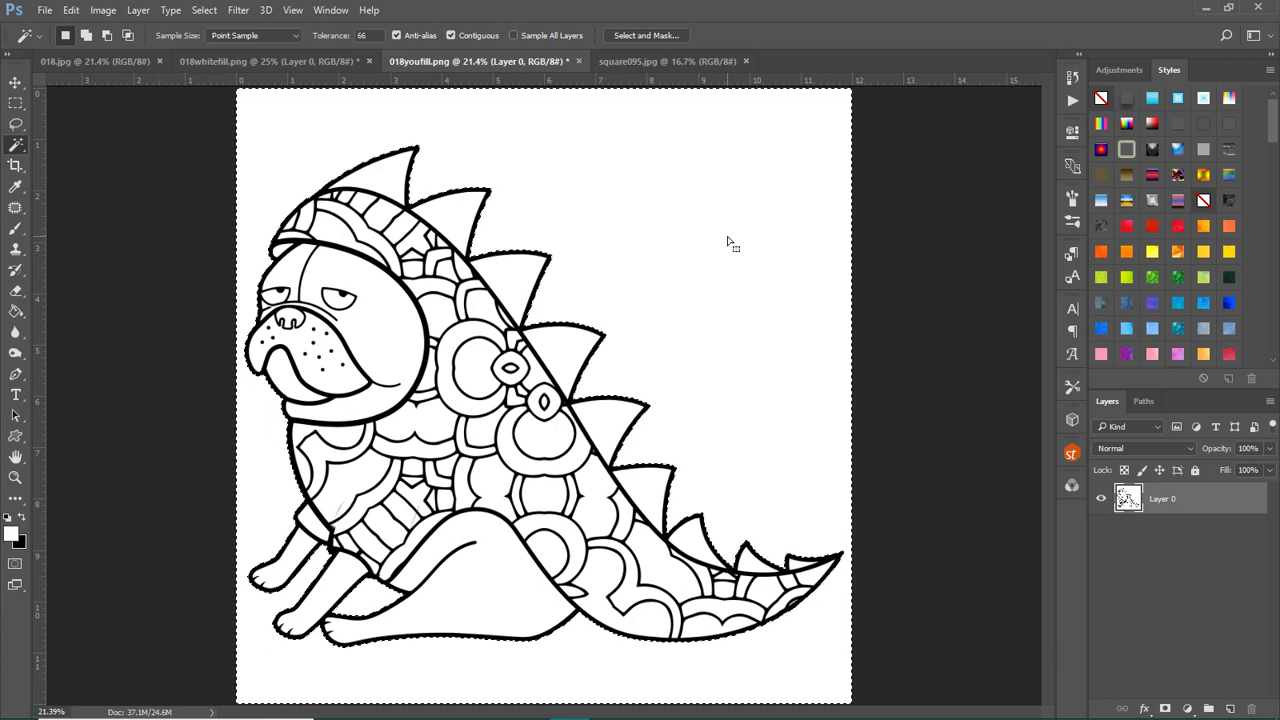
# Delete the white background, deselect, then select the empty transparent area around the pug.
pyautogui.press('Delete')
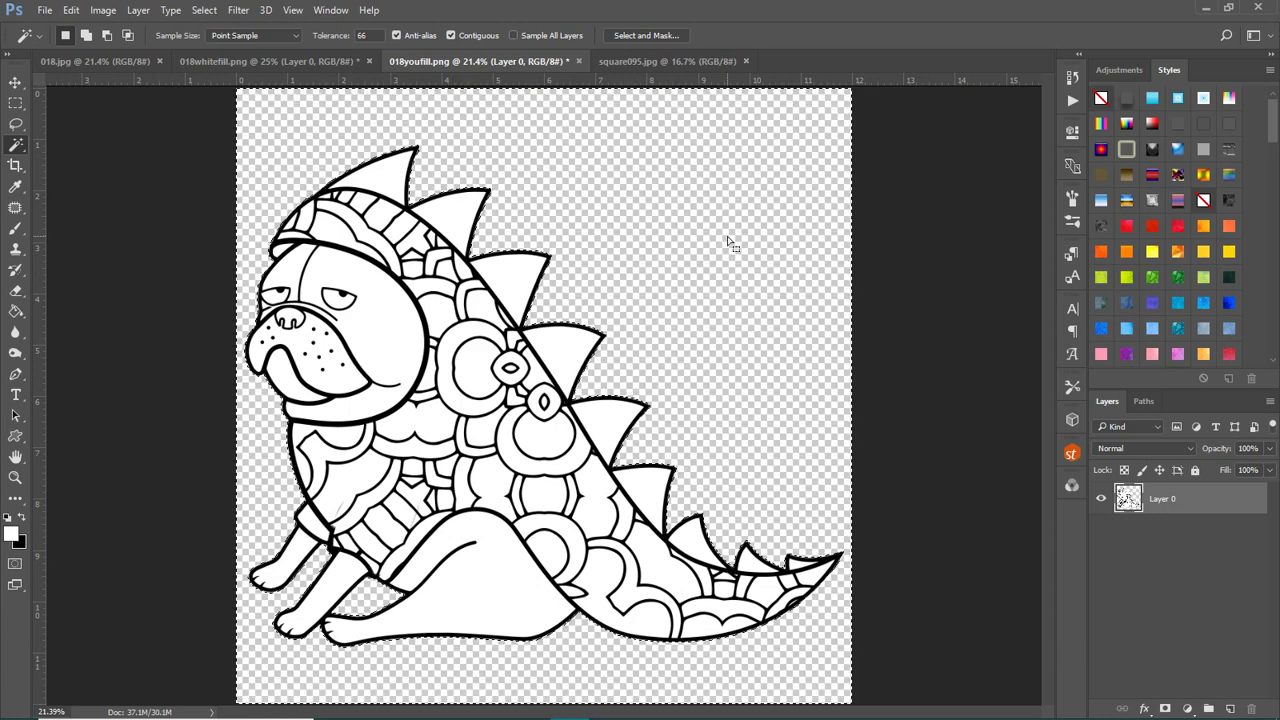
pyautogui.click(901, 254)
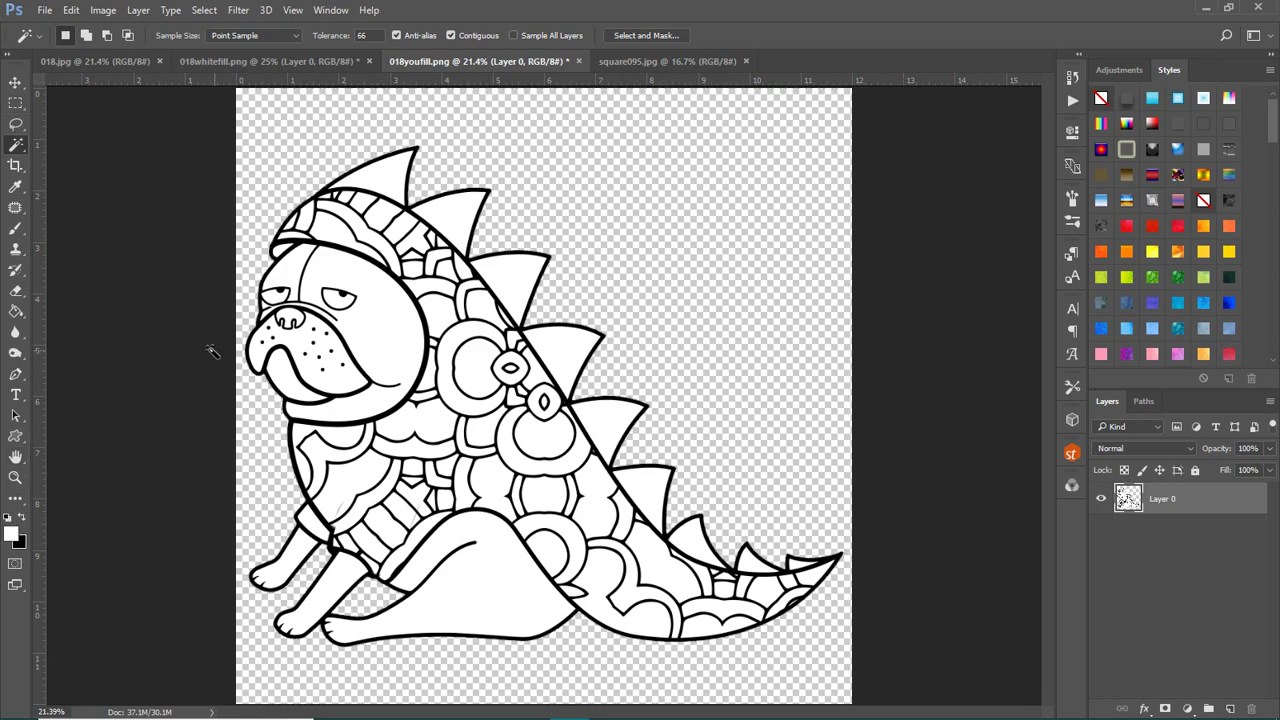
pyautogui.click(645, 190)
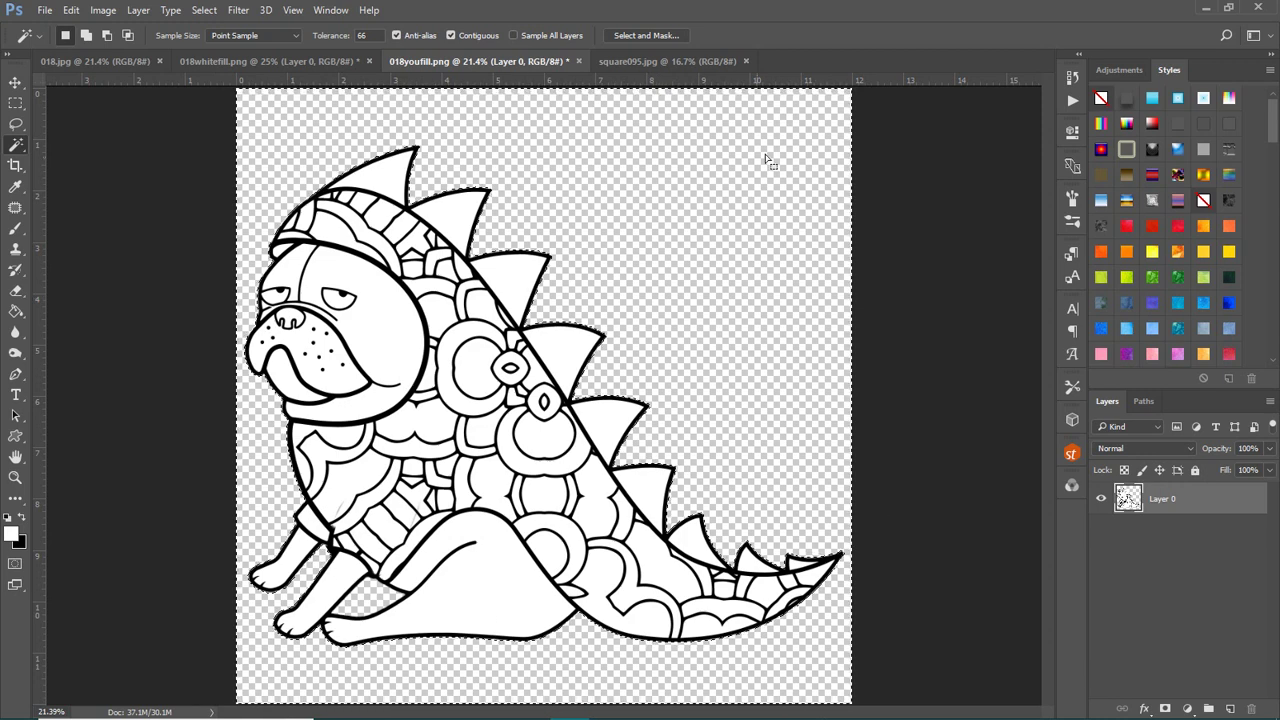
# Invert the selection, crop 018youfill.png to the pug drawing, then return to 018whitefill.png.
pyautogui.click(204, 10)
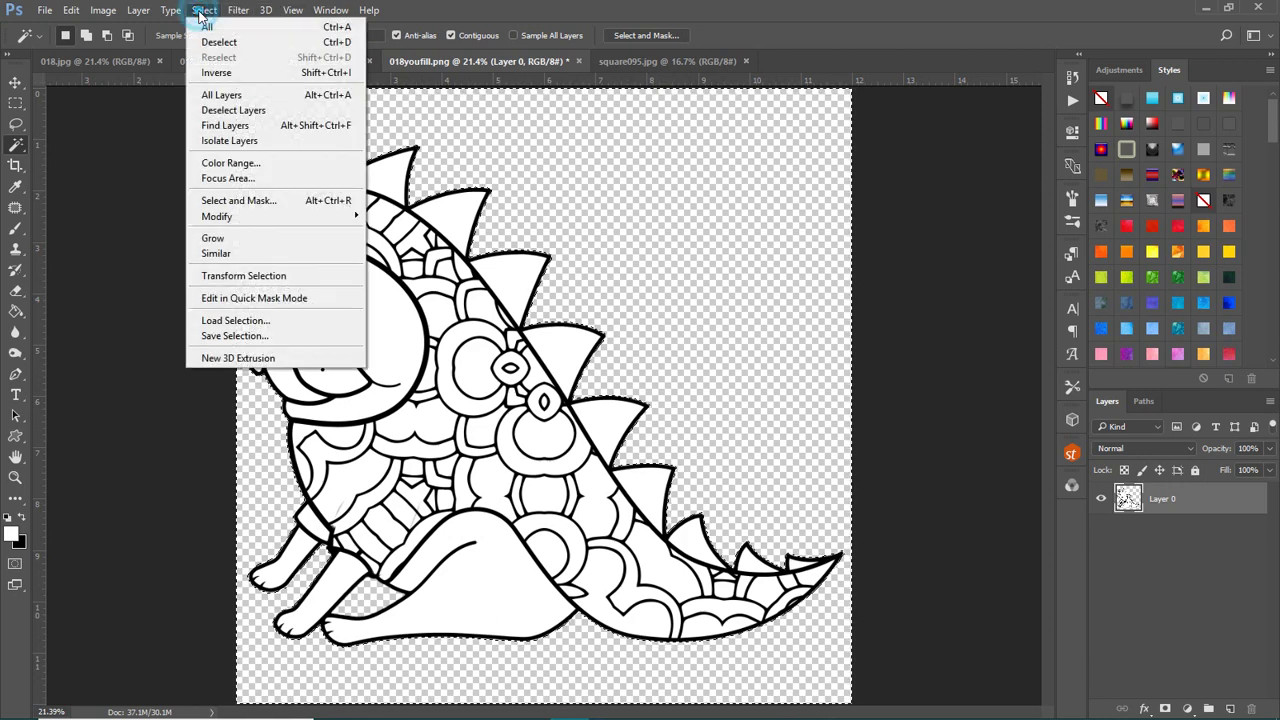
pyautogui.click(231, 77)
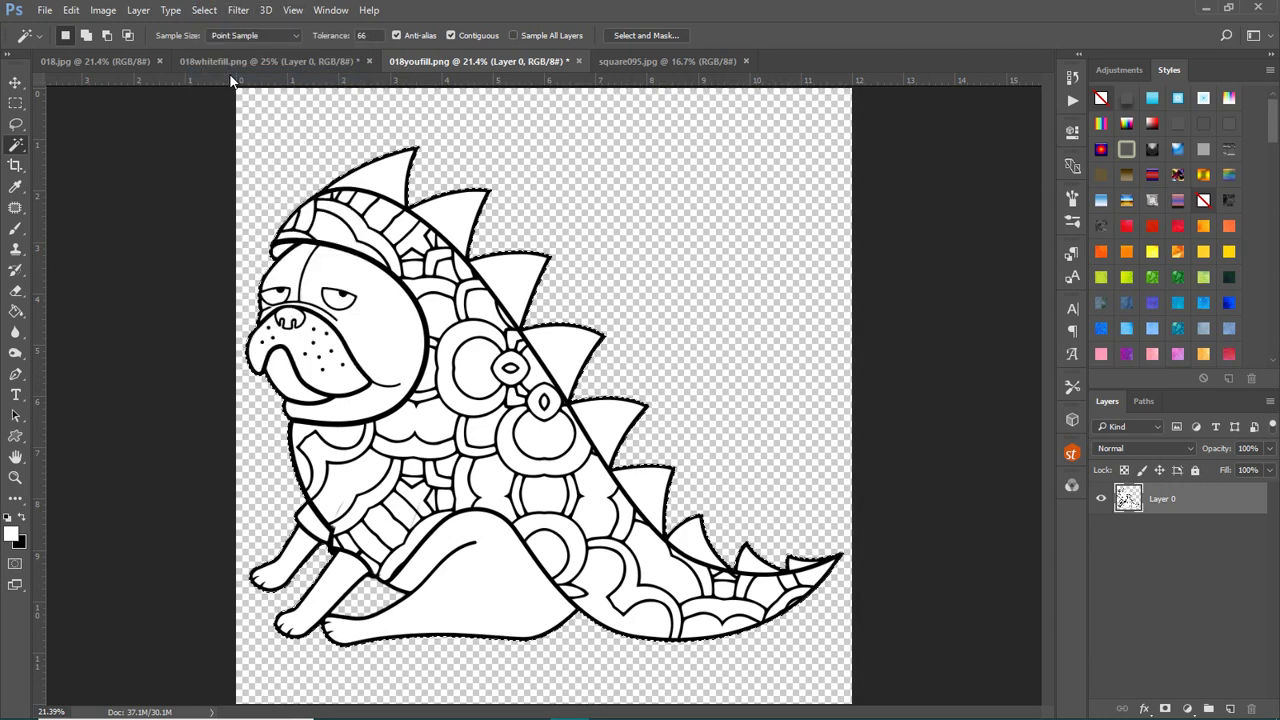
pyautogui.click(98, 12)
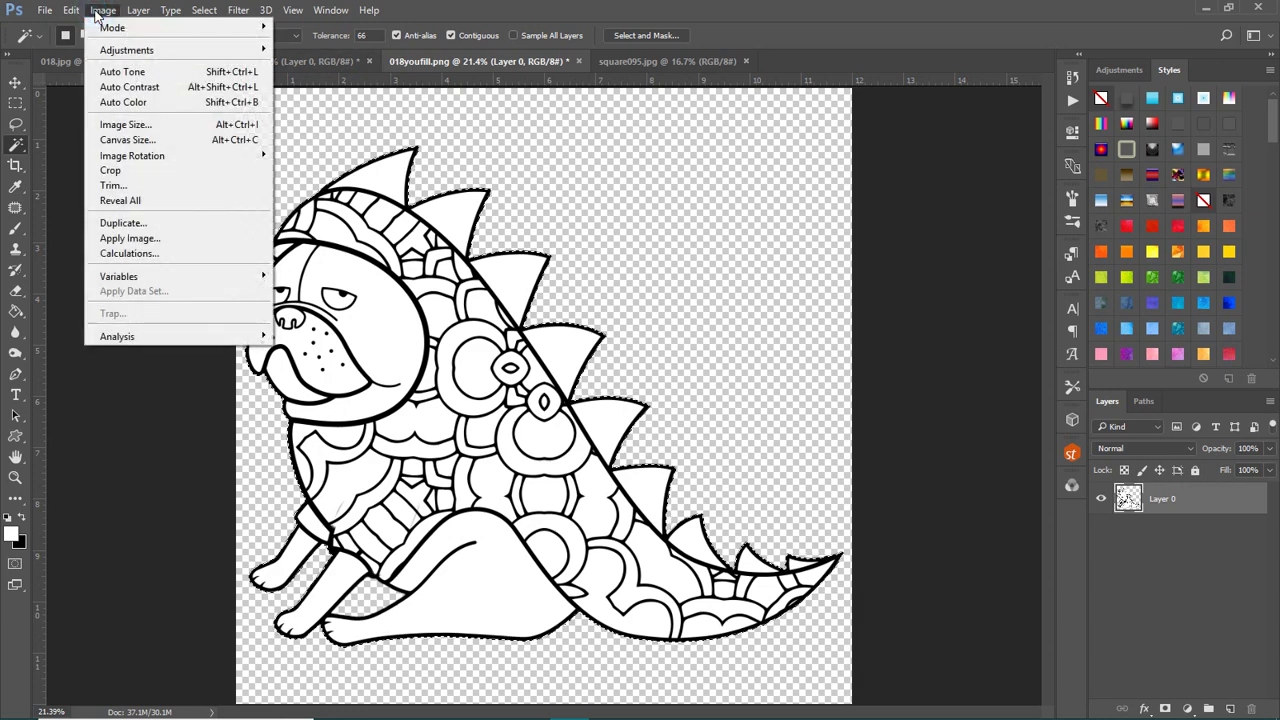
pyautogui.click(111, 170)
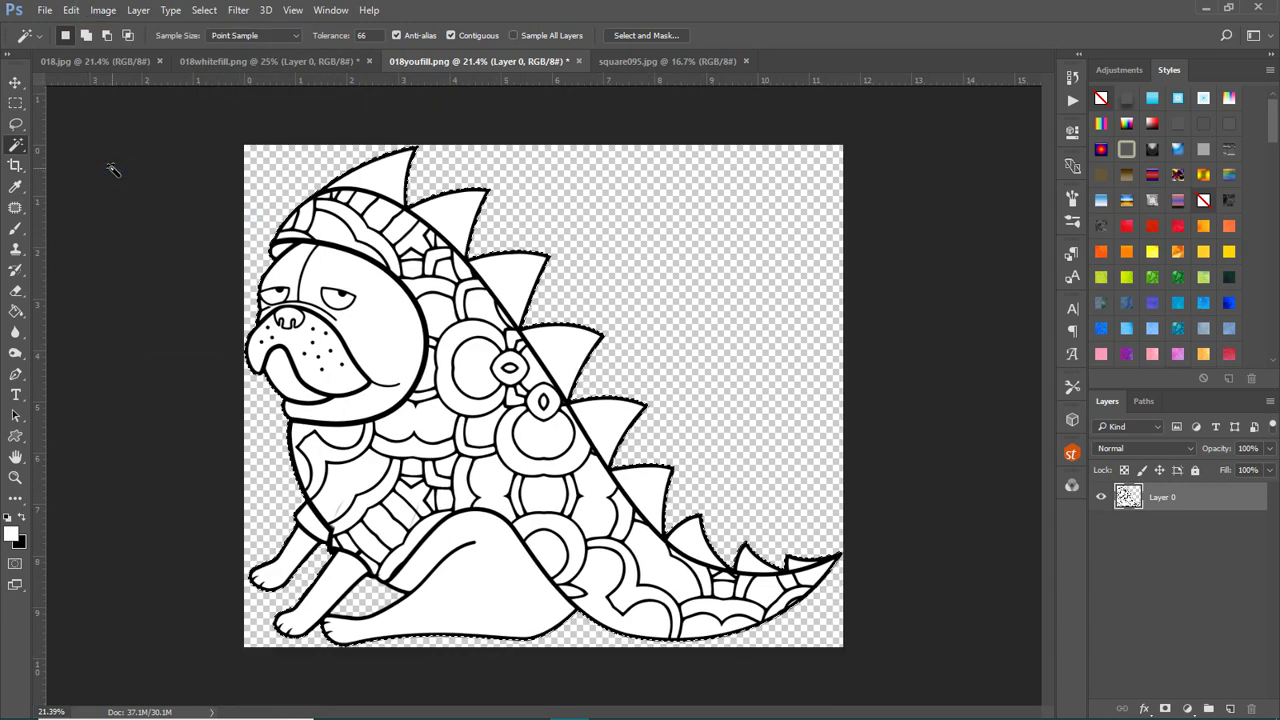
pyautogui.click(112, 170)
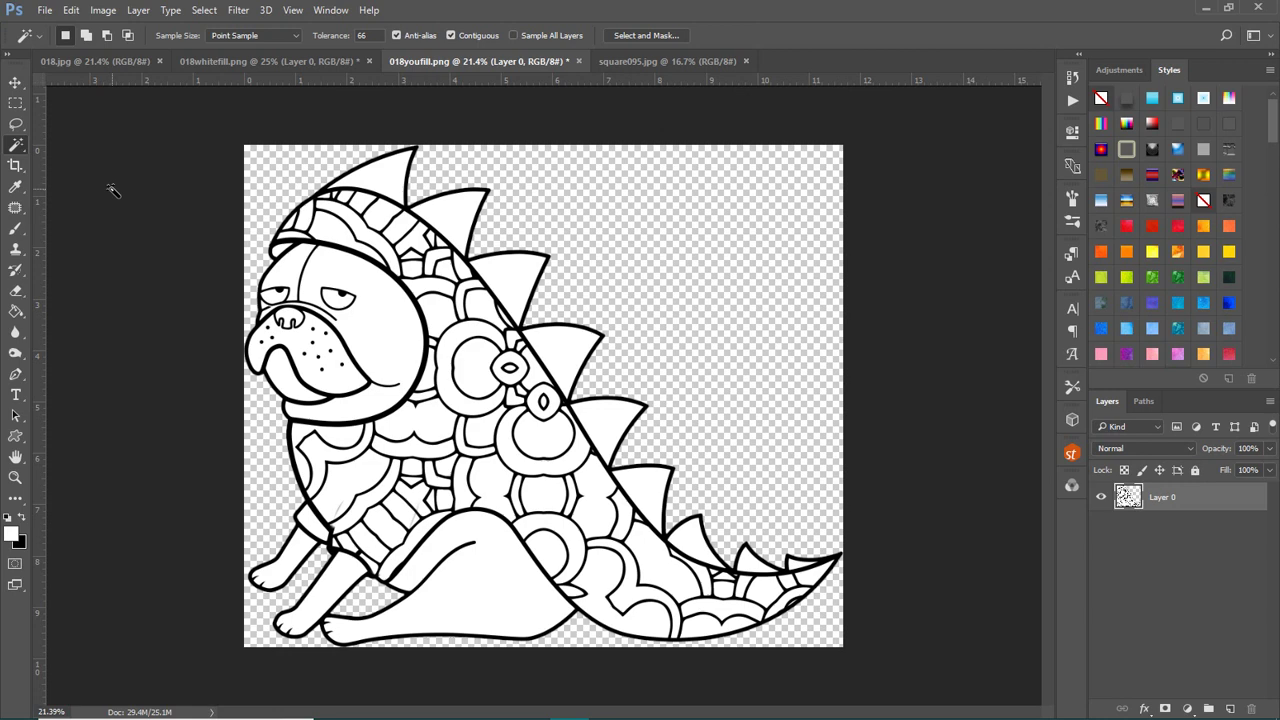
pyautogui.click(257, 61)
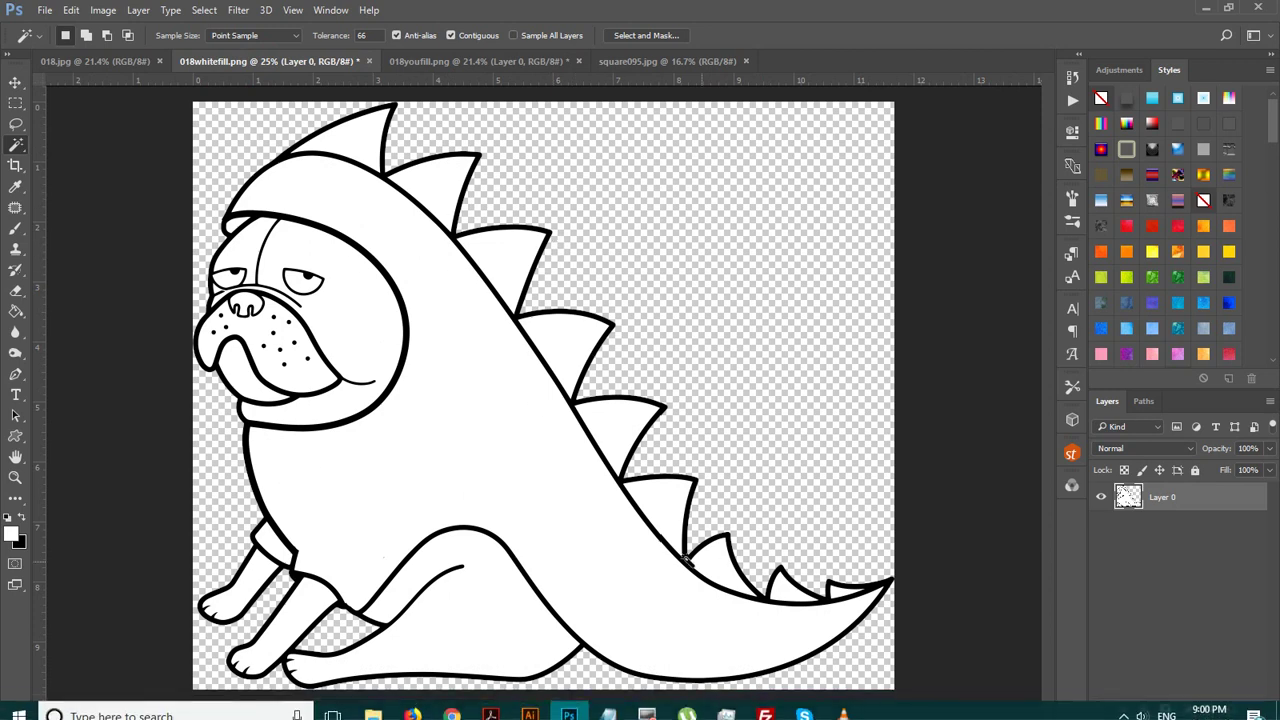
# Drag the square095 mandala into 018whitefill.png, centre it, and stack the pug Layer 0 above it.
pyautogui.click(673, 61)
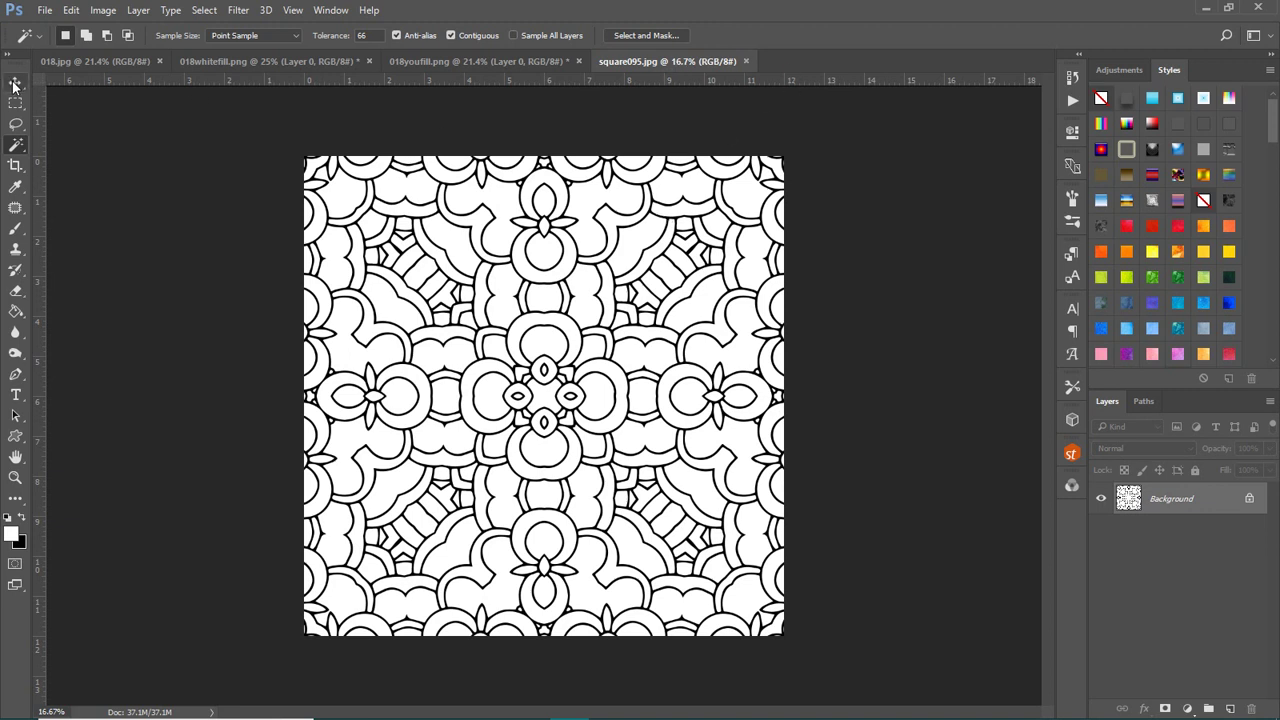
pyautogui.moveTo(15, 82); pyautogui.dragTo(78, 105)
pyautogui.click(656, 233)
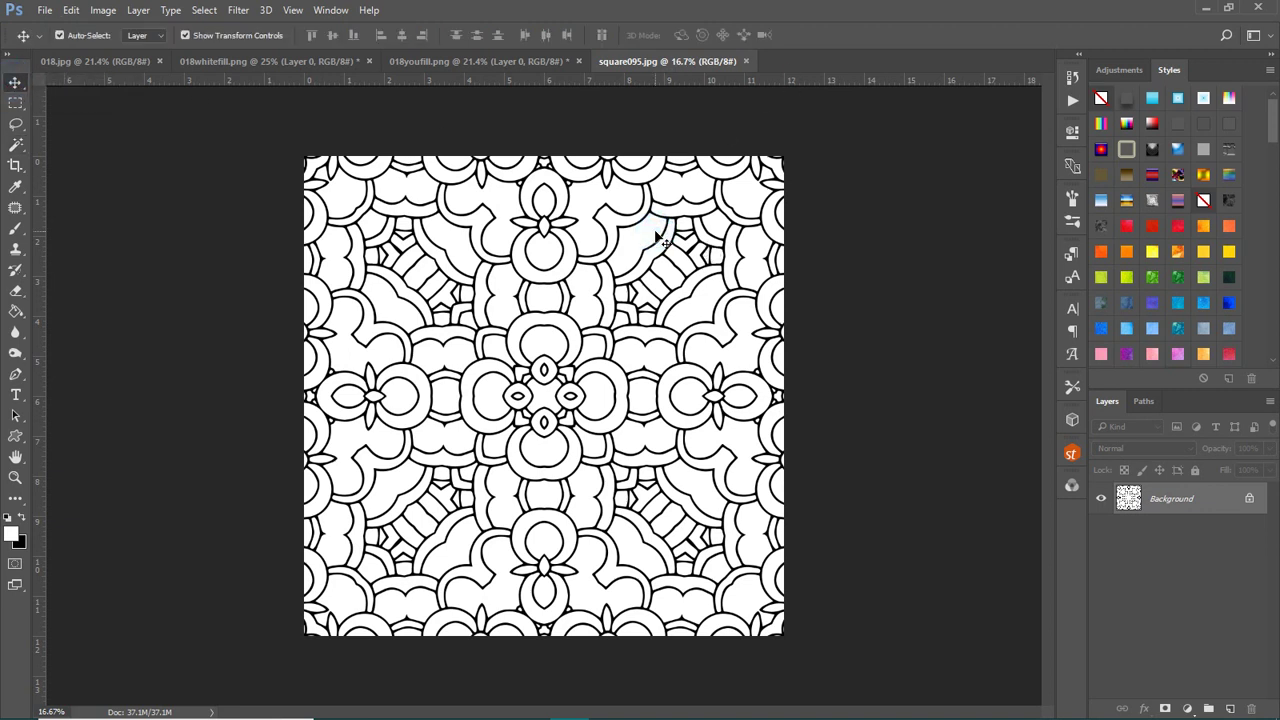
pyautogui.moveTo(657, 236); pyautogui.dragTo(752, 157)
pyautogui.moveTo(764, 225); pyautogui.dragTo(770, 229)
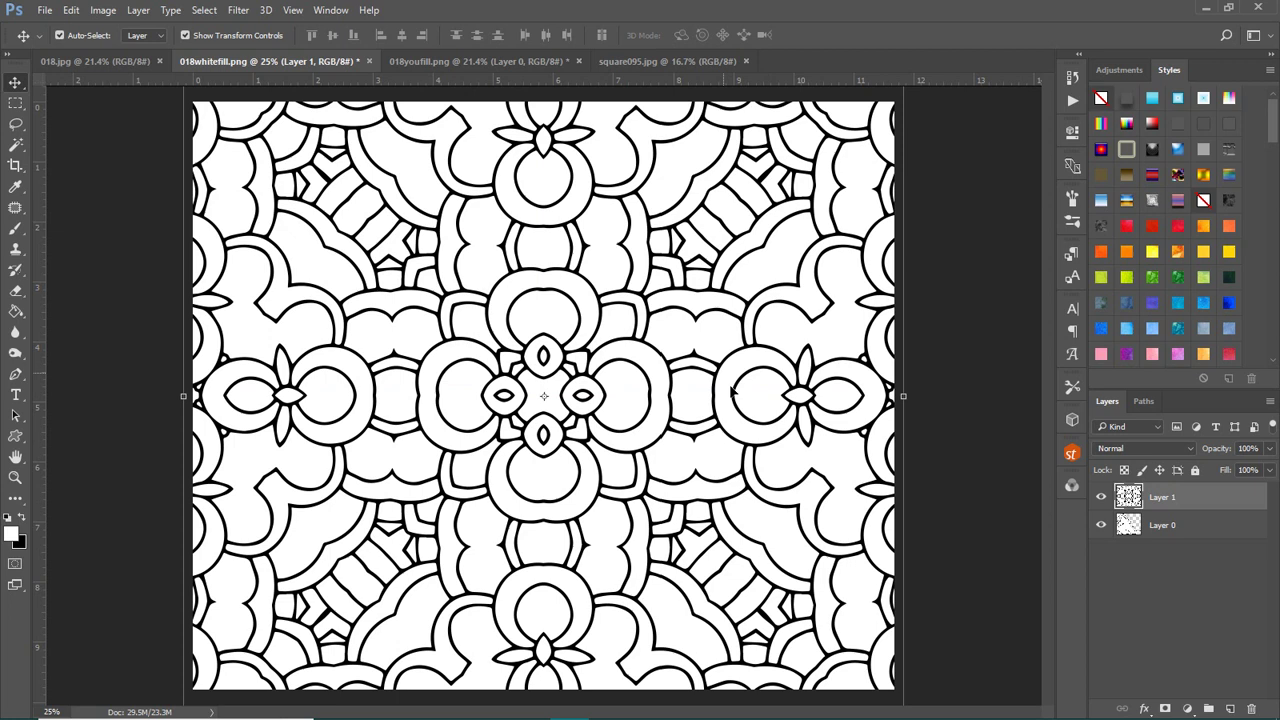
pyautogui.click(1195, 526)
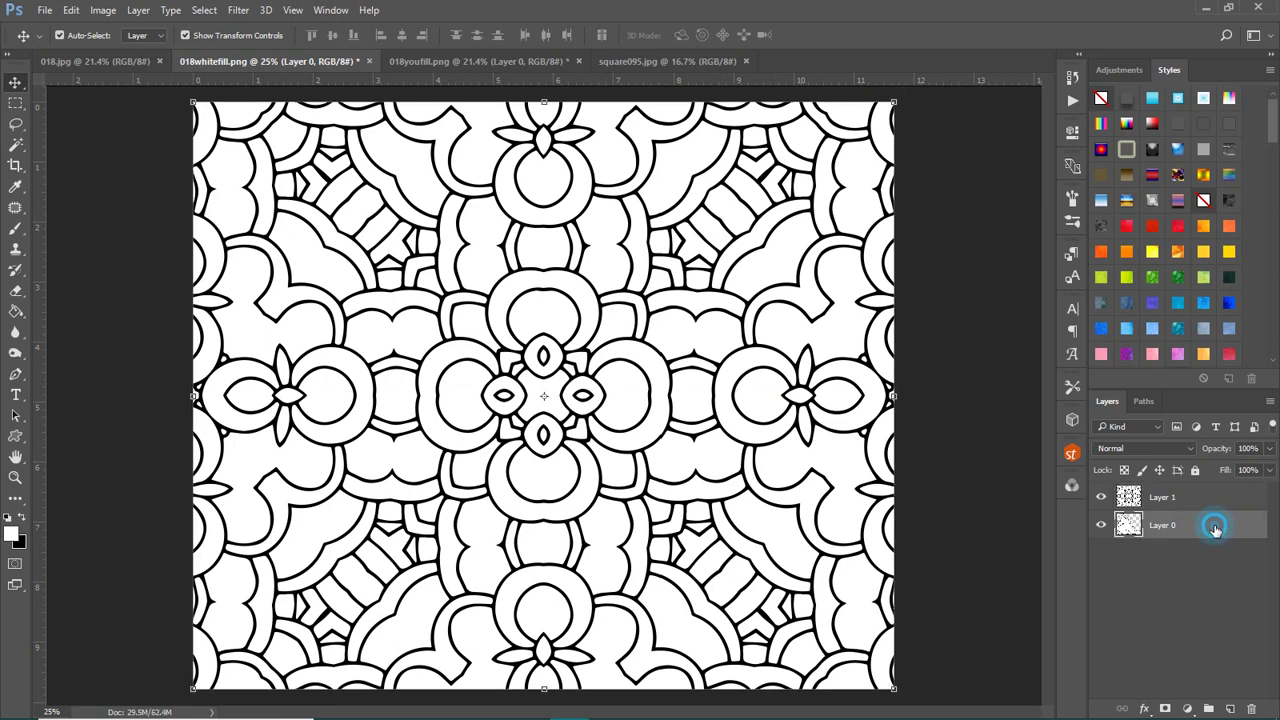
pyautogui.moveTo(1215, 530); pyautogui.dragTo(1210, 497)
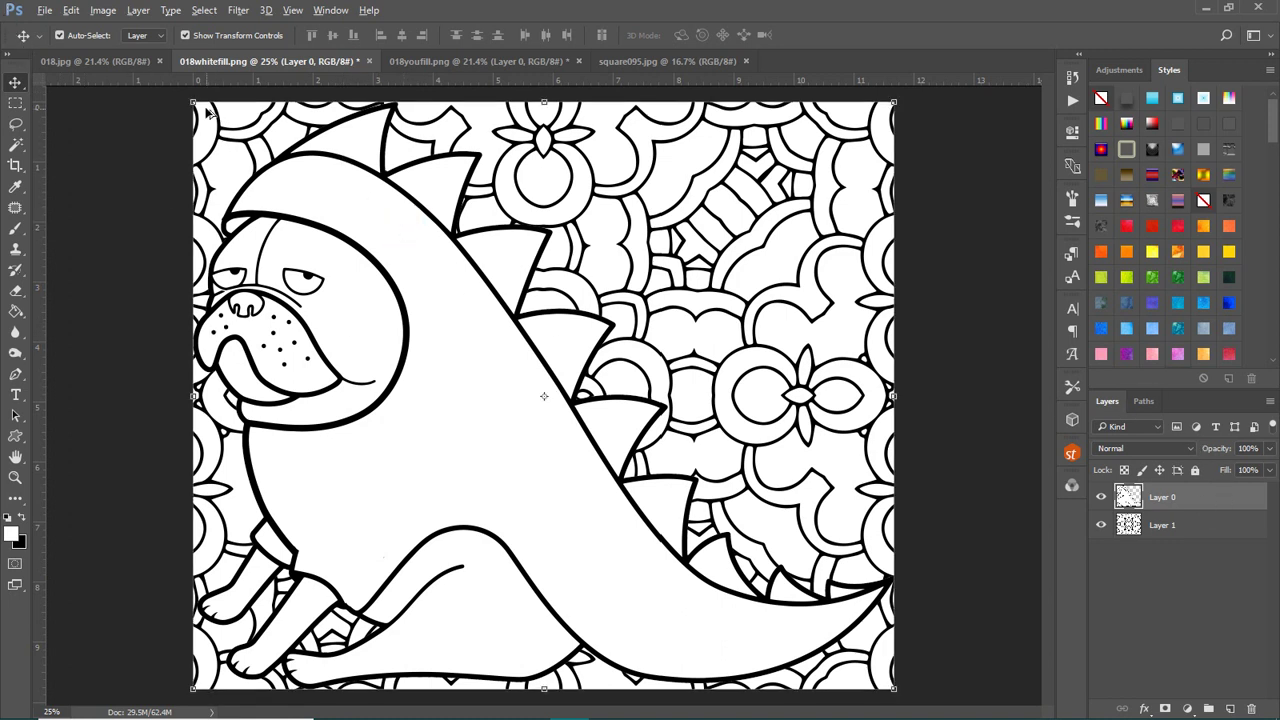
# Free-transform Layer 0: scale the pug to about 59% and centre it over the mandala.
pyautogui.hotkey('ctrl', 't')
pyautogui.moveTo(194, 103); pyautogui.dragTo(356, 210)
pyautogui.moveTo(463, 318); pyautogui.dragTo(501, 302)
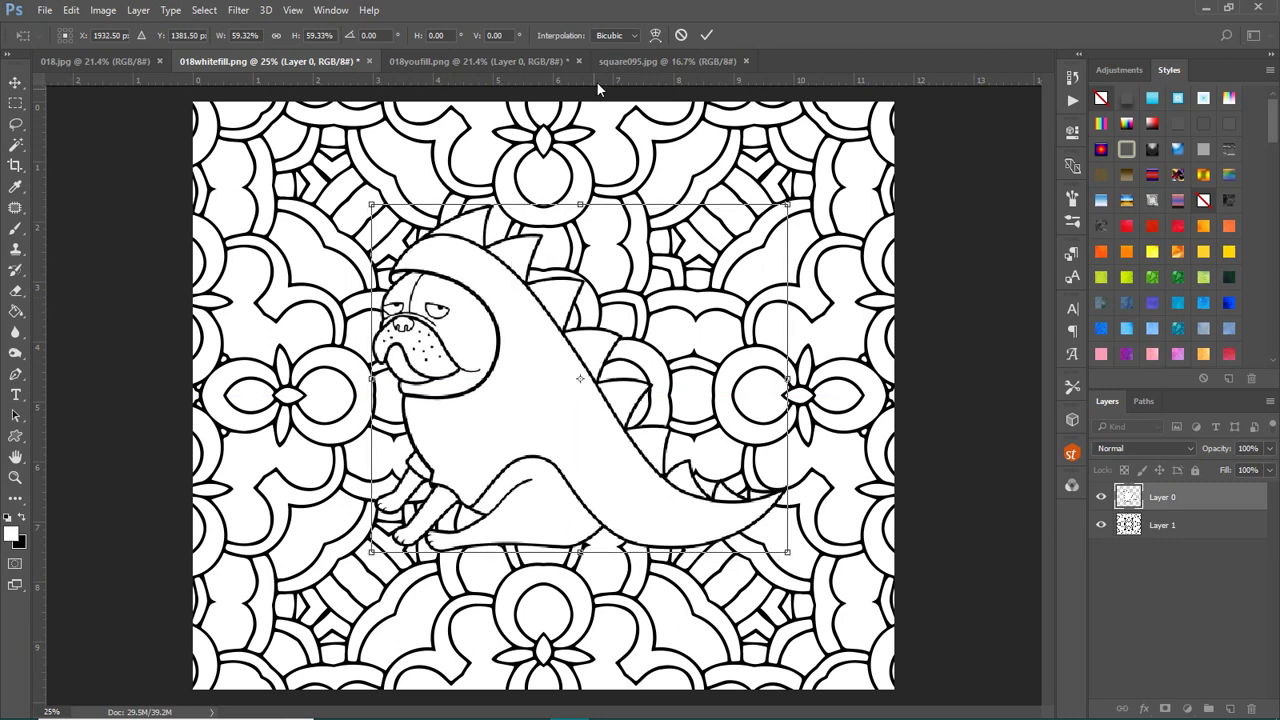
pyautogui.click(707, 36)
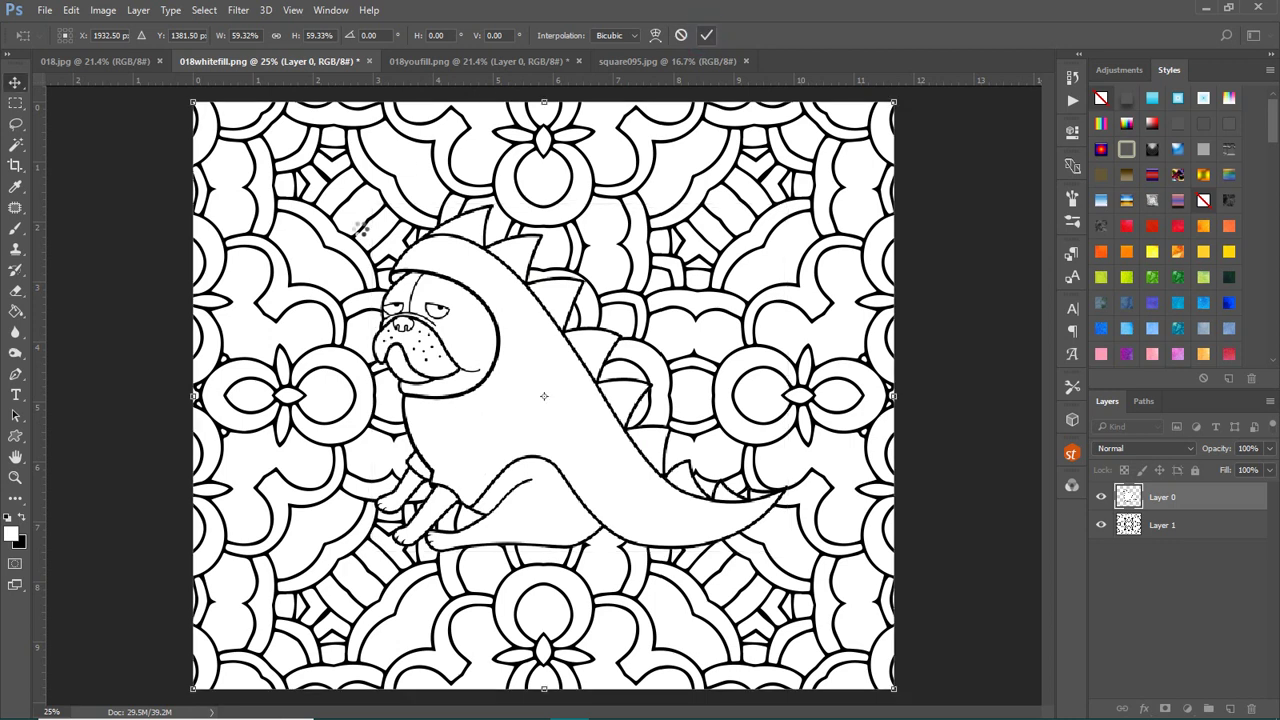
# Apply a Drop Shadow layer style to the pug's Layer 0, then deselect the layer.
pyautogui.click(1231, 494)
pyautogui.doubleClick(1231, 497)
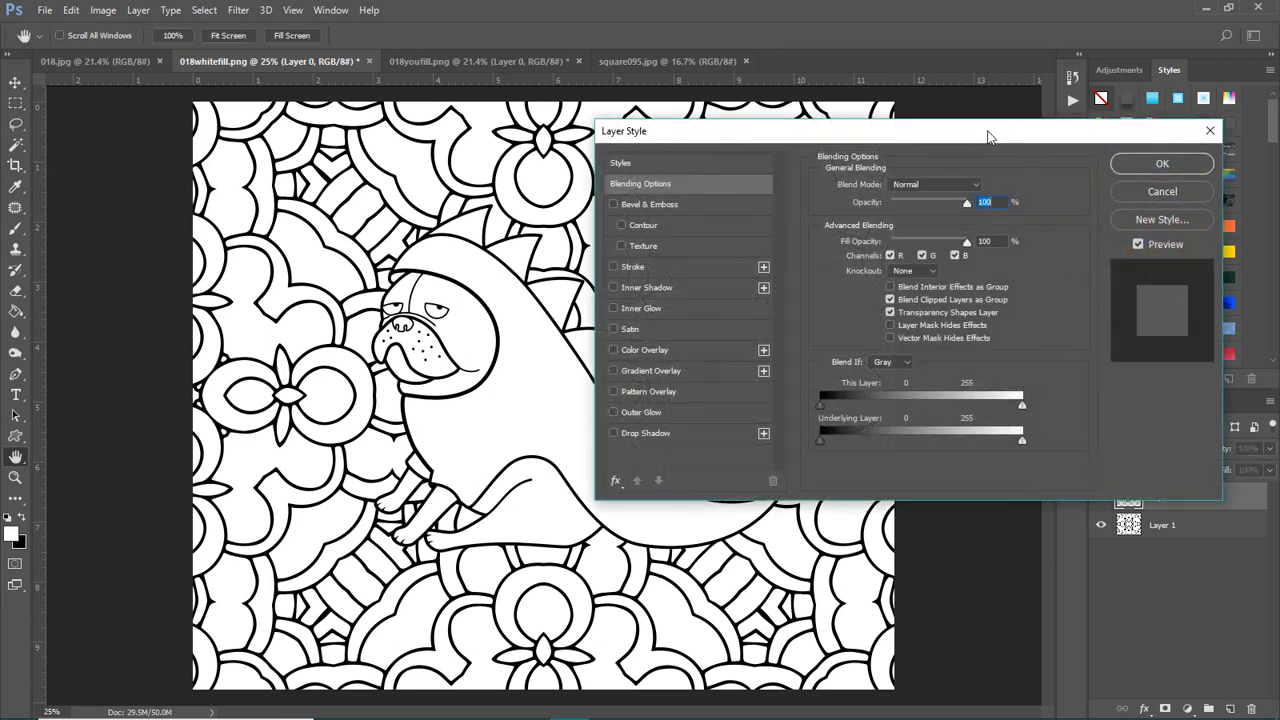
pyautogui.moveTo(988, 135); pyautogui.dragTo(838, 148)
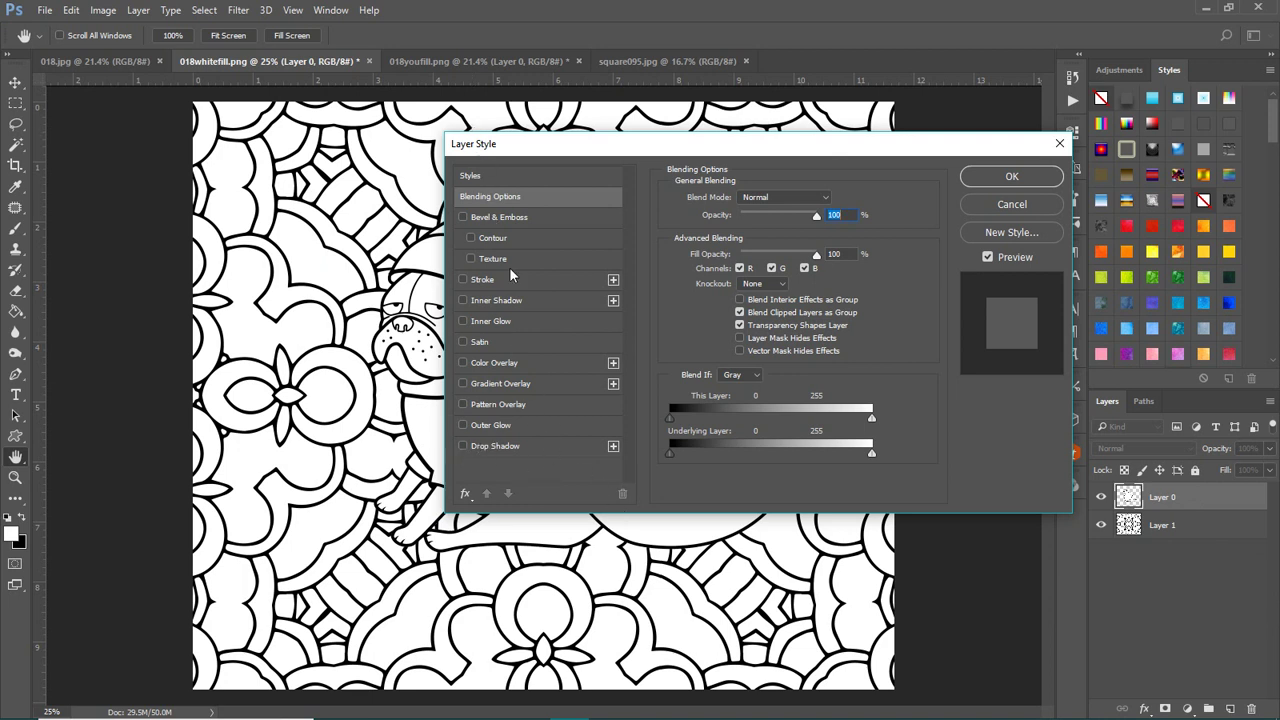
pyautogui.click(462, 446)
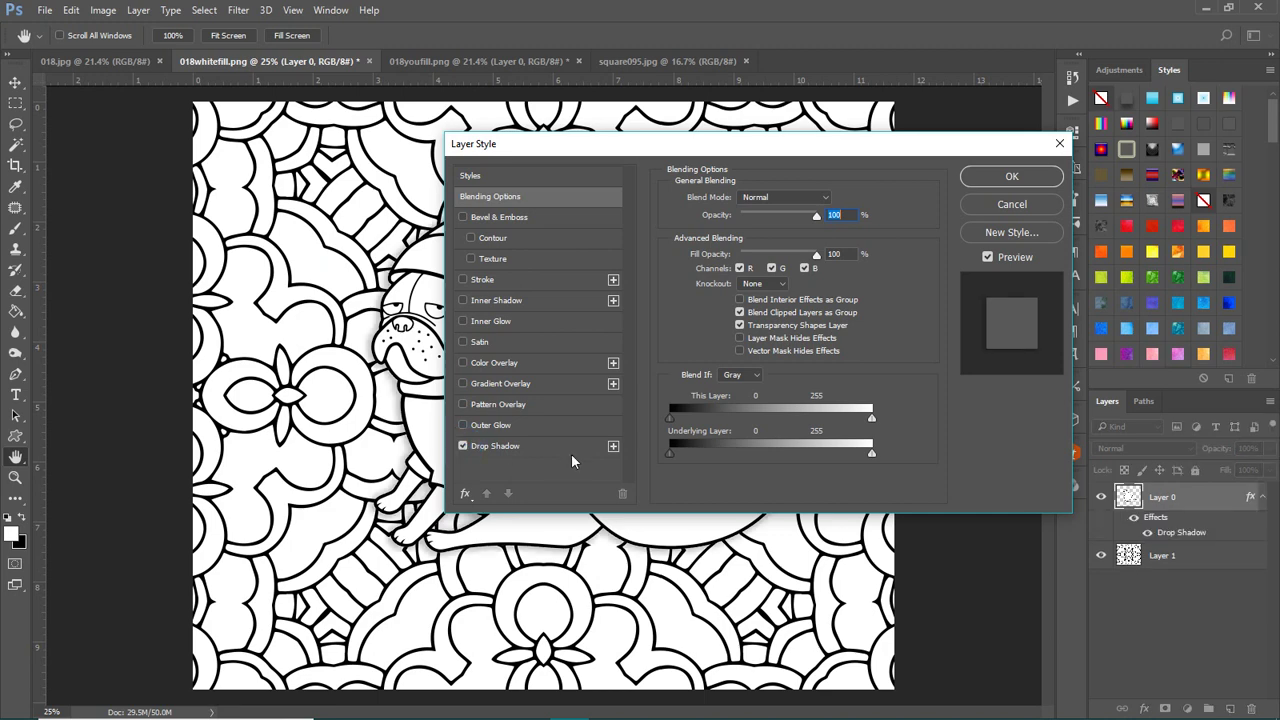
pyautogui.click(990, 178)
pyautogui.click(908, 392)
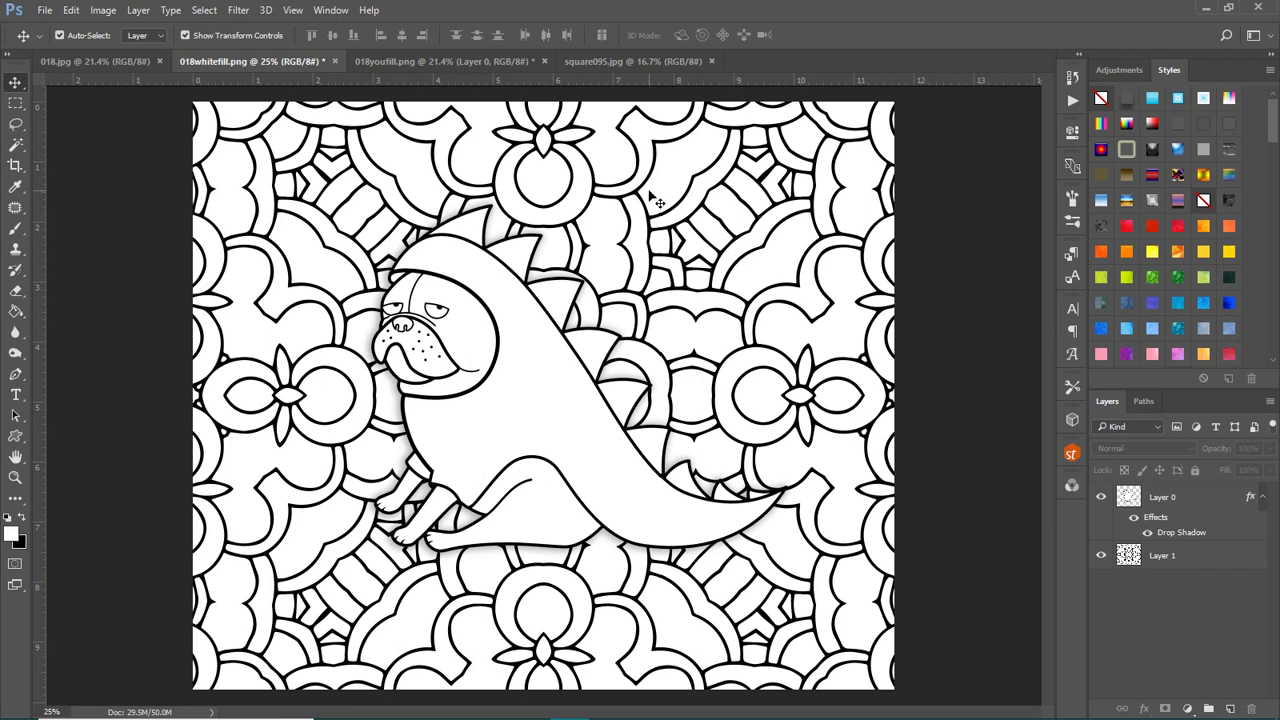
# Compare 018.jpg with 018youfill.png, return to 018.jpg, and pick the Magic Wand tool.
pyautogui.click(82, 60)
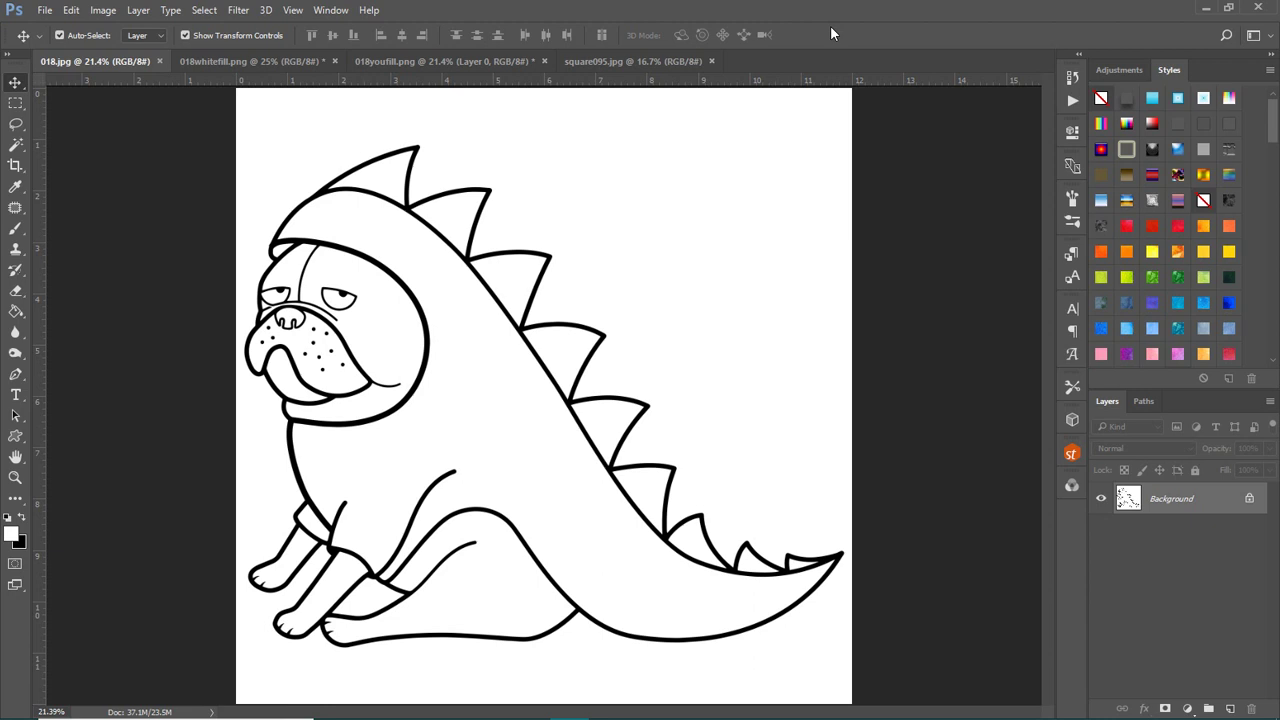
pyautogui.click(459, 60)
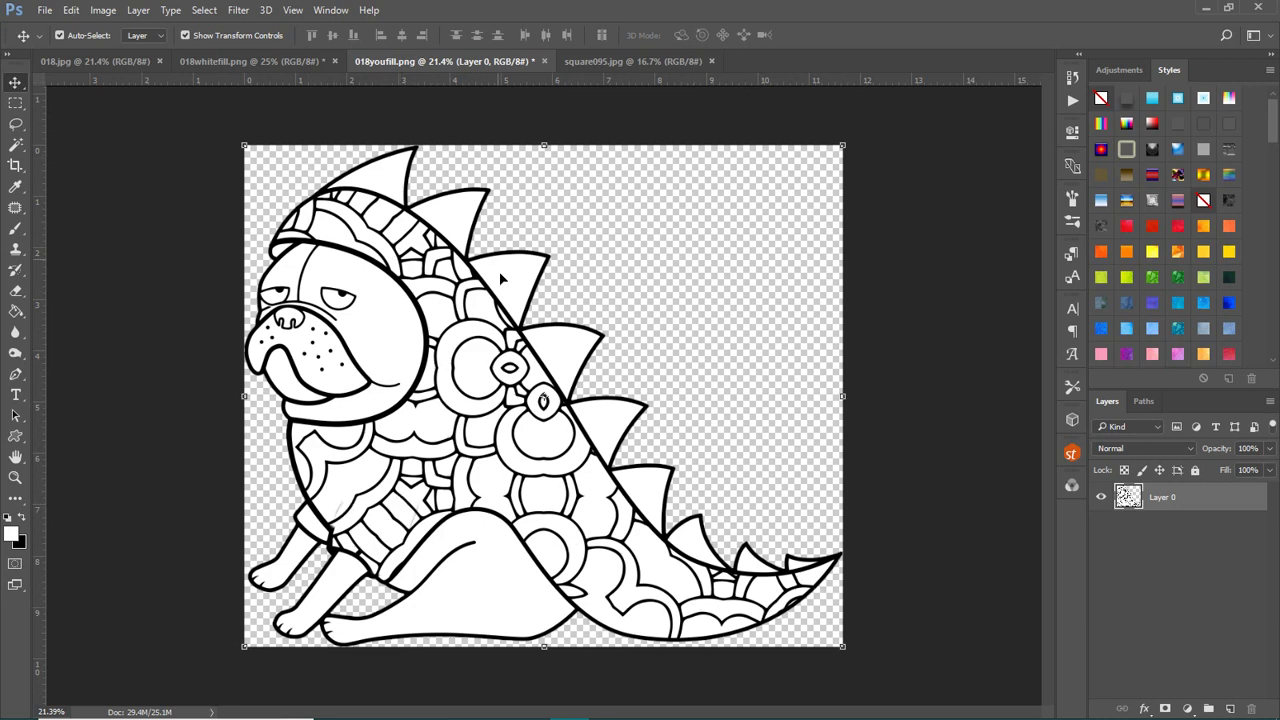
pyautogui.click(106, 56)
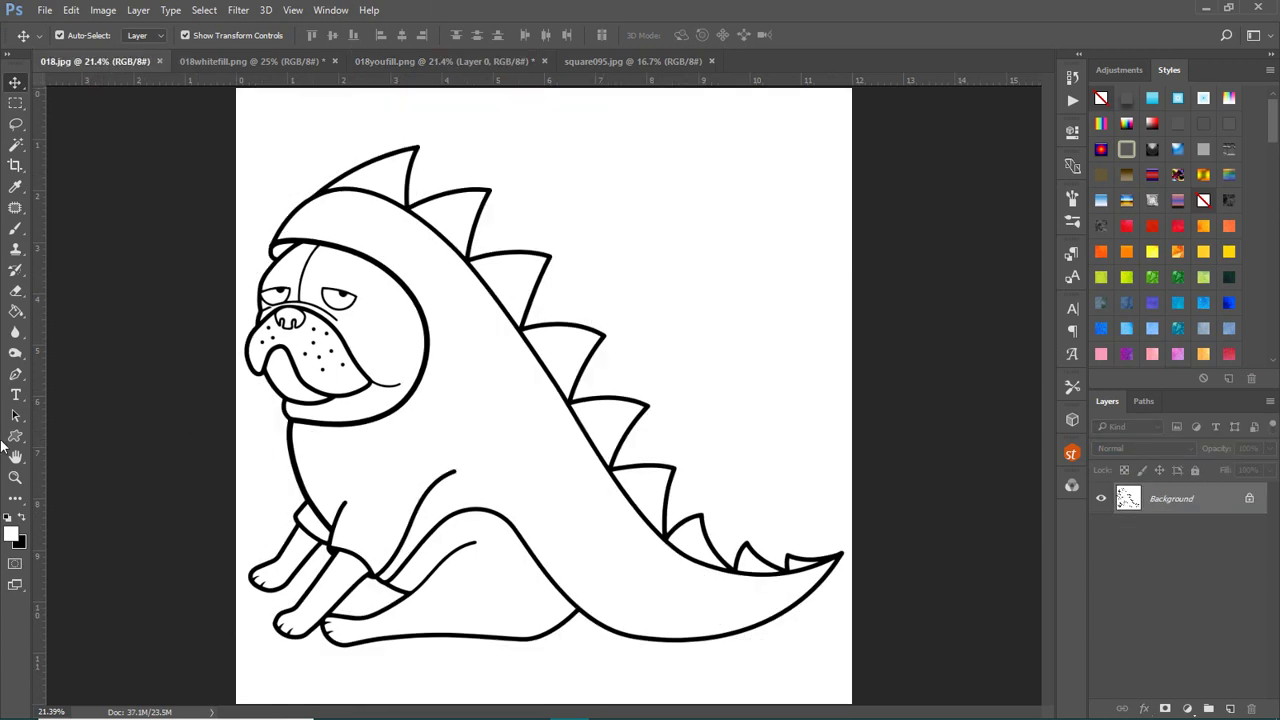
pyautogui.click(15, 146)
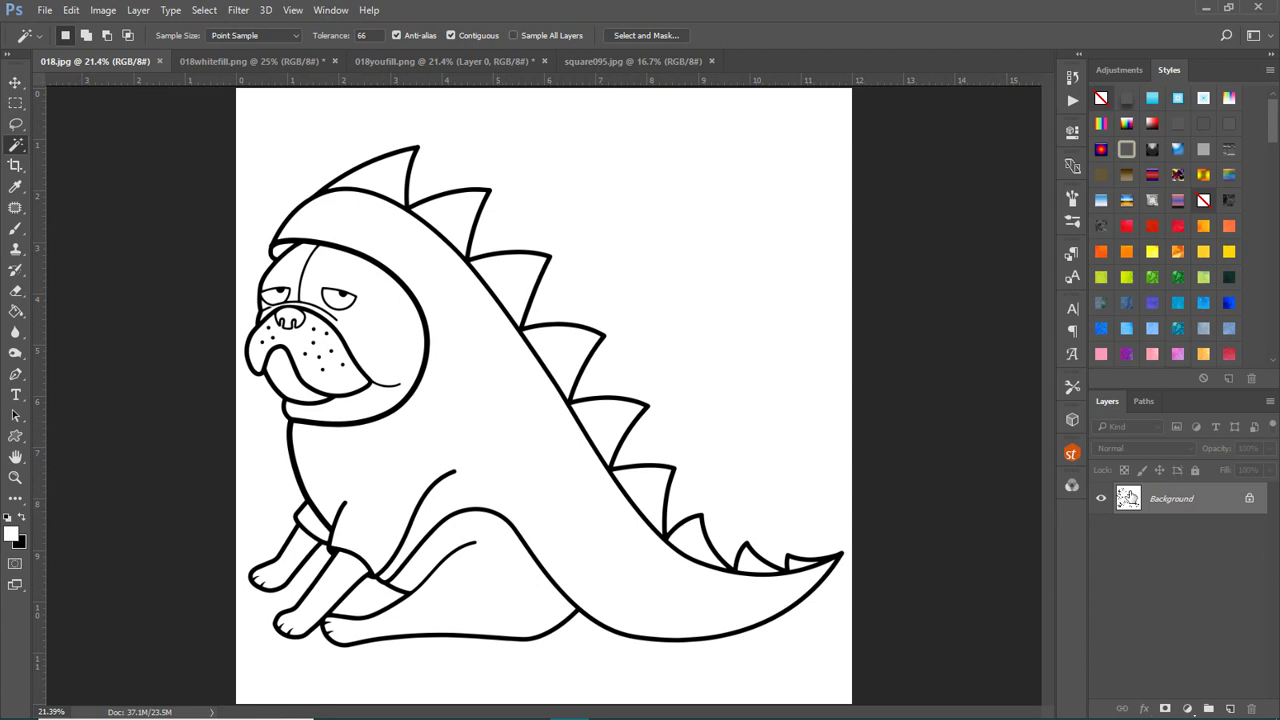
# Unlock the Background layer, Magic Wand-select the front legs, hind leg, belly and thigh, and delete them.
pyautogui.click(1249, 499)
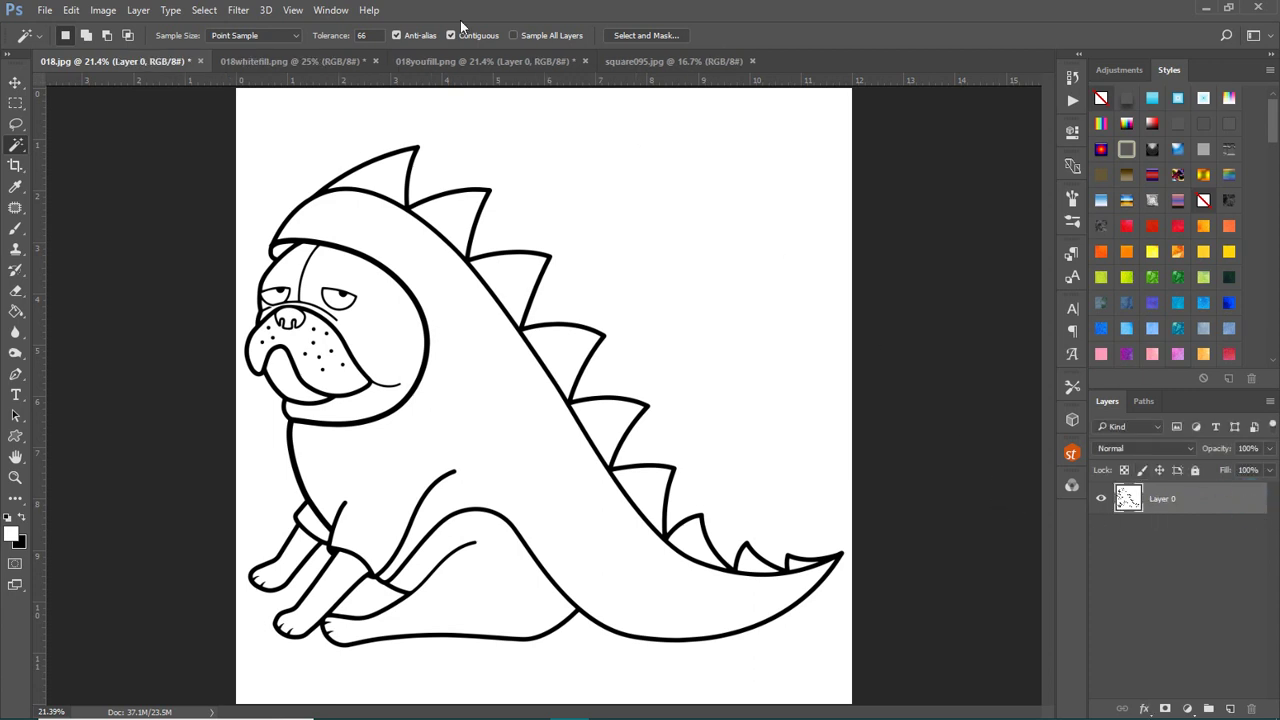
pyautogui.rightClick(16, 149)
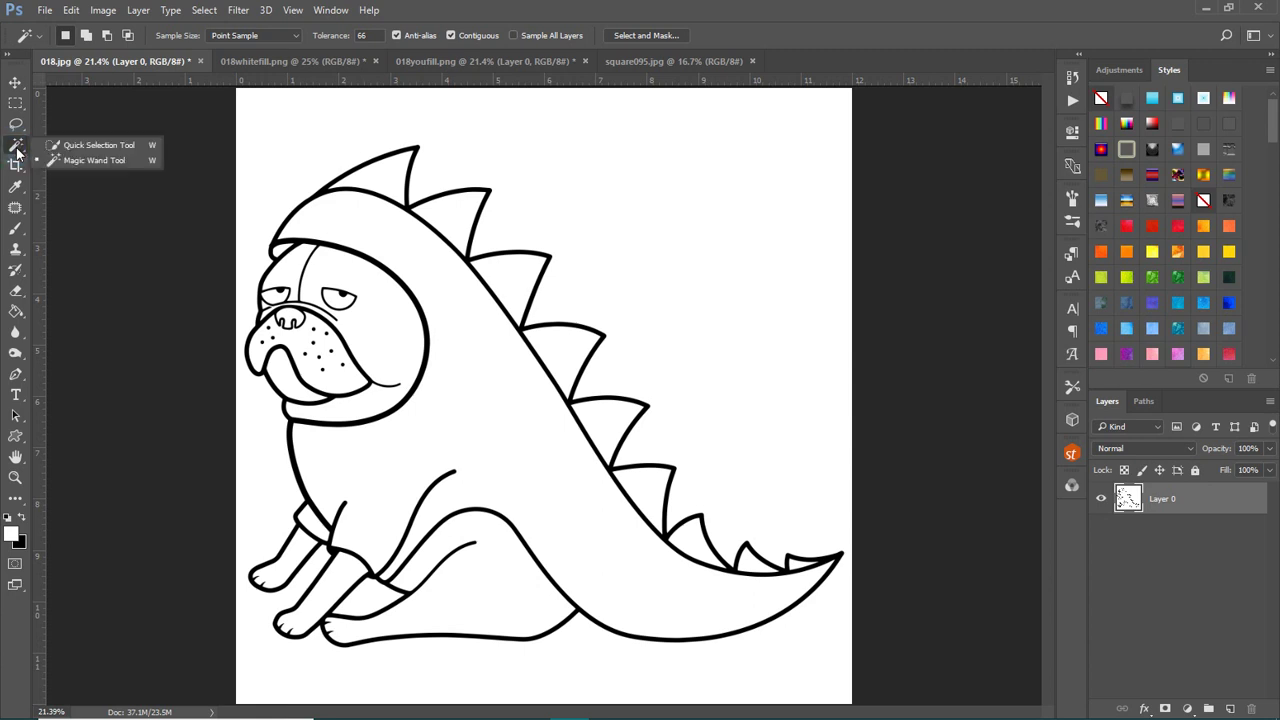
pyautogui.click(293, 554)
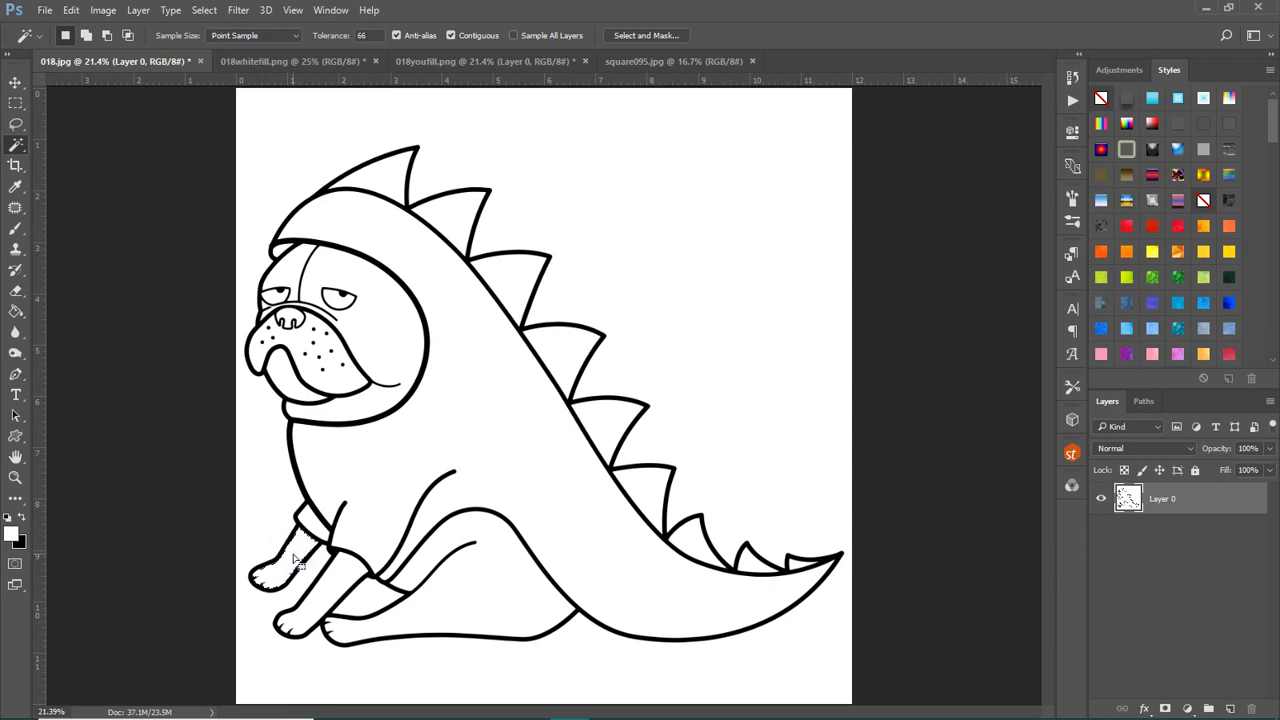
pyautogui.keyDown('shift'); pyautogui.click(334, 582); pyautogui.keyUp('shift')
pyautogui.press('shift')
pyautogui.keyDown('shift'); pyautogui.click(342, 577); pyautogui.keyUp('shift')
pyautogui.keyDown('shift'); pyautogui.click(479, 587); pyautogui.keyUp('shift')
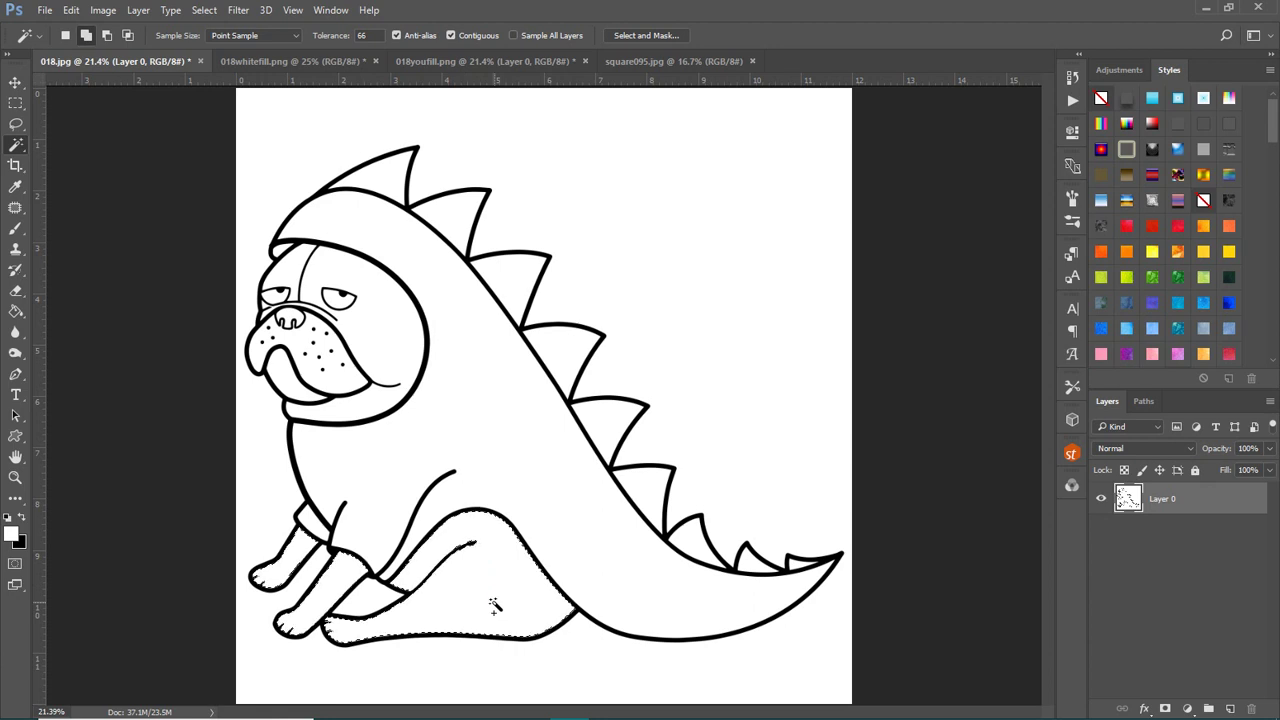
pyautogui.keyDown('shift'); pyautogui.click(410, 605); pyautogui.keyUp('shift')
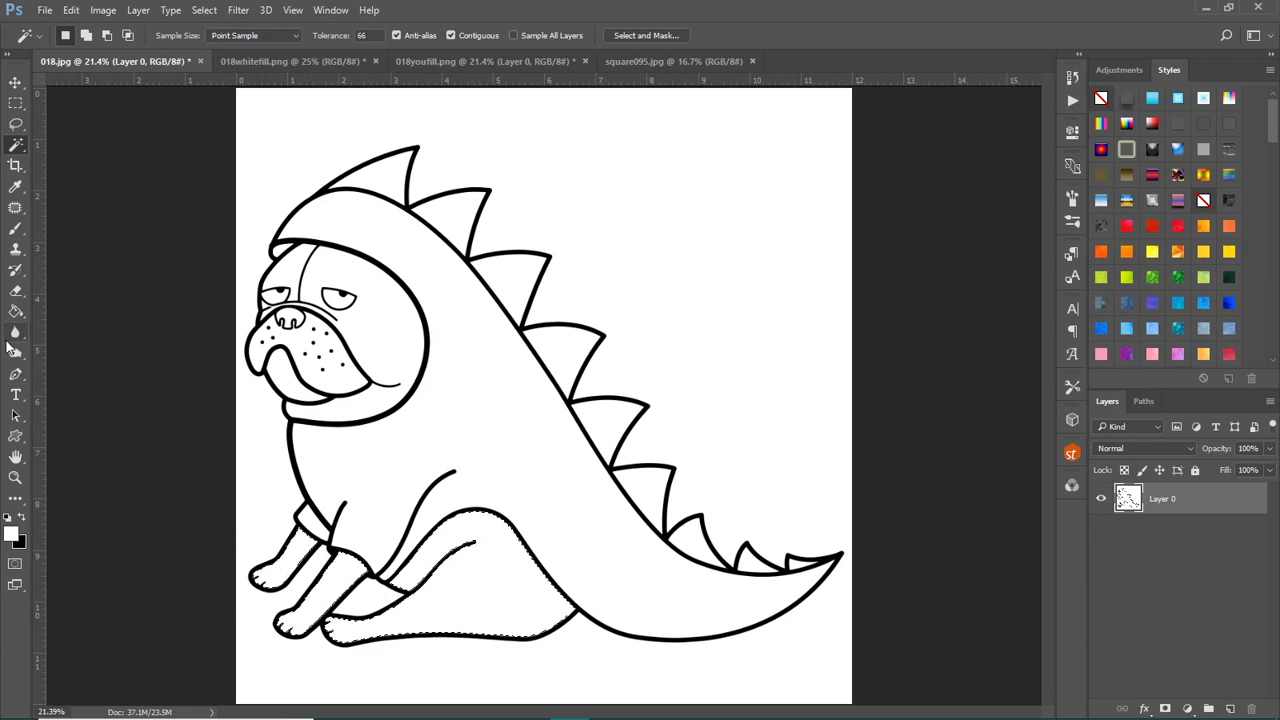
pyautogui.press('Delete')
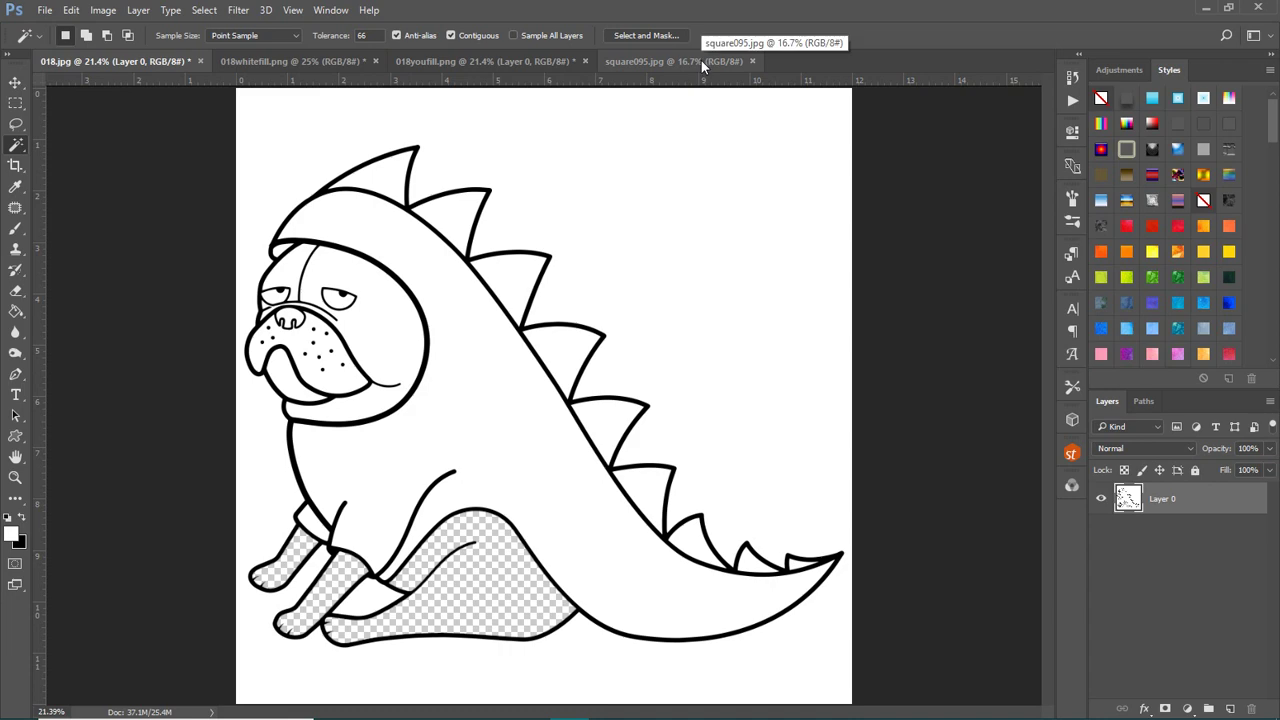
# Copy the square095.jpg mandala pattern into 018.jpg as a new layer.
pyautogui.click(505, 62)
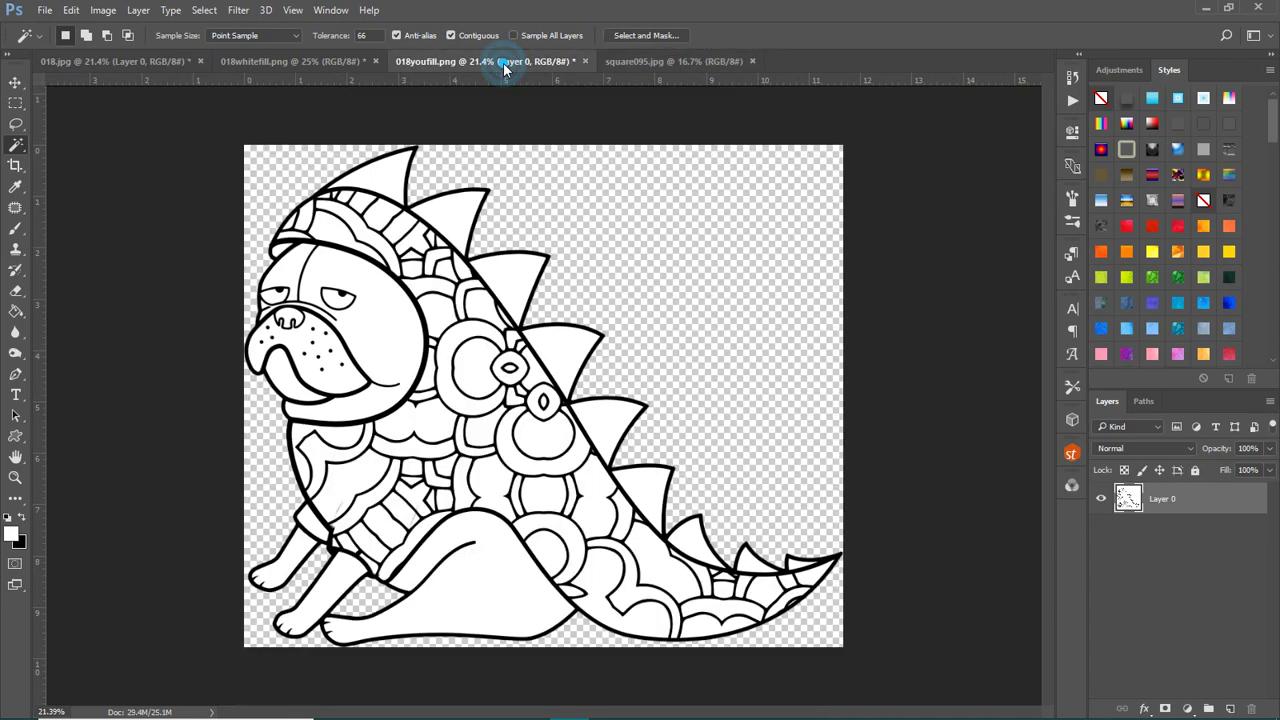
pyautogui.click(653, 61)
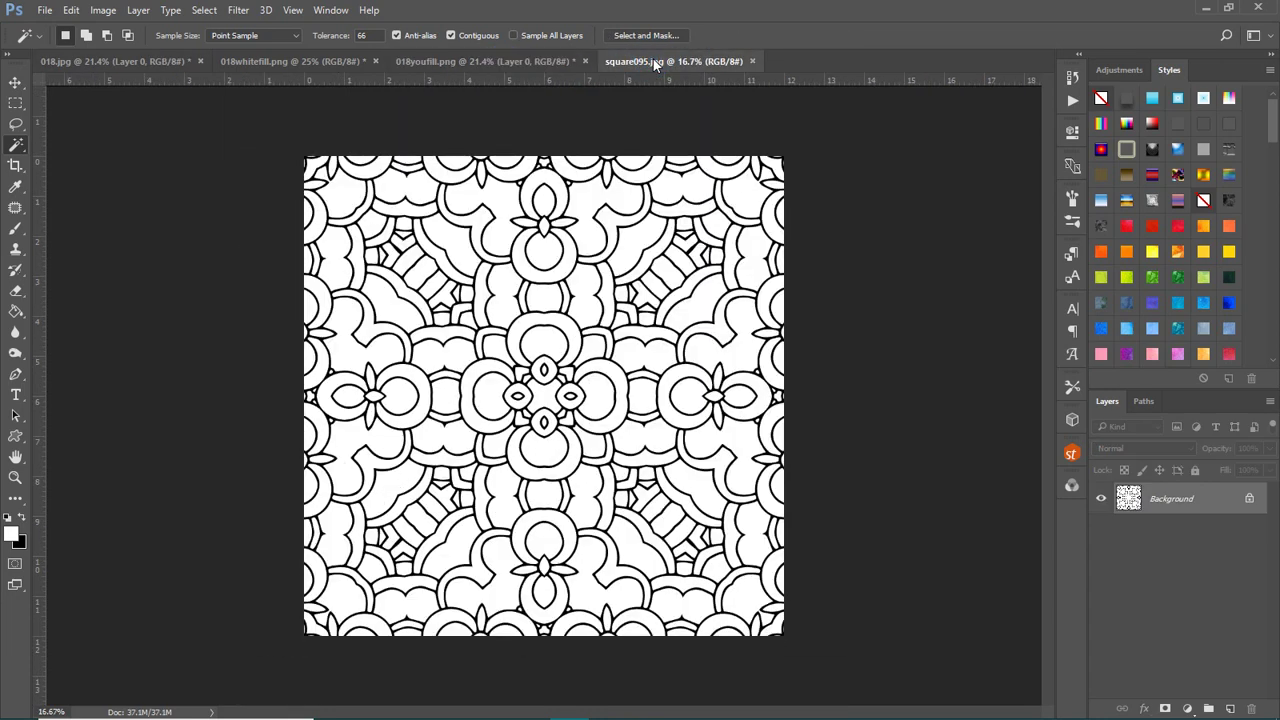
pyautogui.click(15, 81)
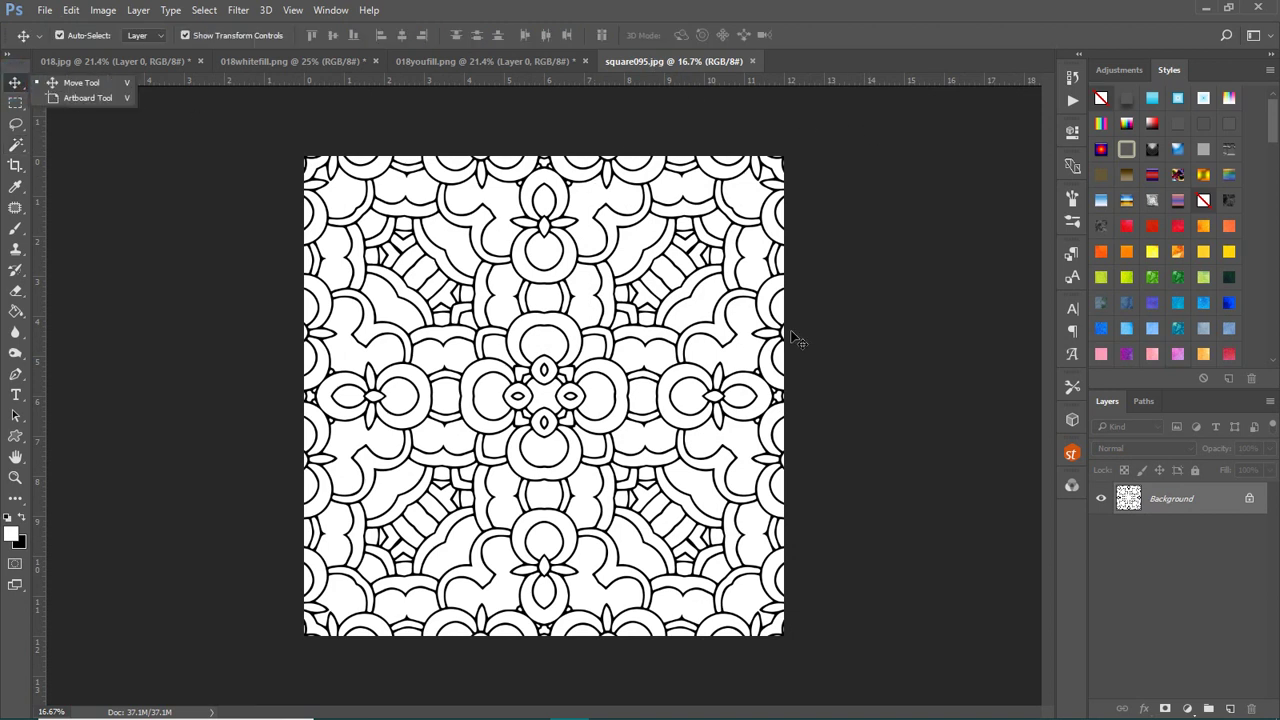
pyautogui.moveTo(676, 296); pyautogui.dragTo(745, 266)
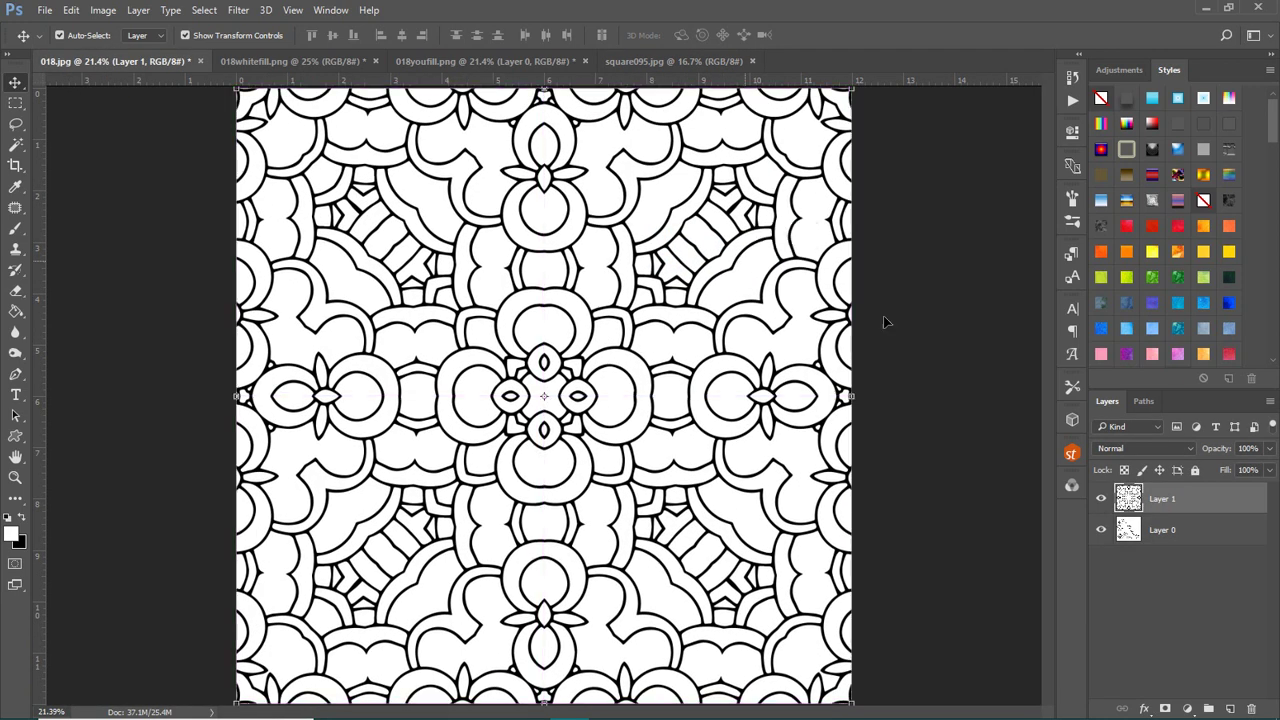
# Put the pug Layer 0 above the pattern and shift the pattern so it shows through the legs.
pyautogui.click(1212, 531)
pyautogui.moveTo(1212, 531); pyautogui.dragTo(1205, 497)
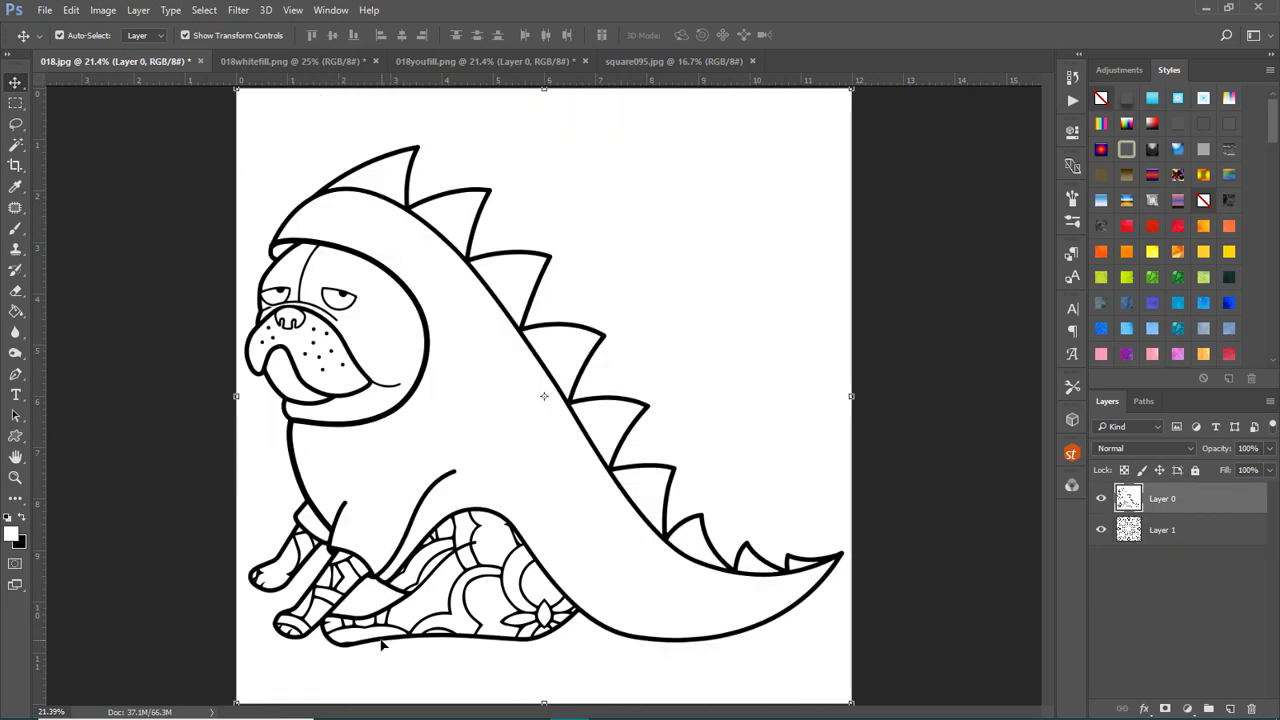
pyautogui.click(1186, 531)
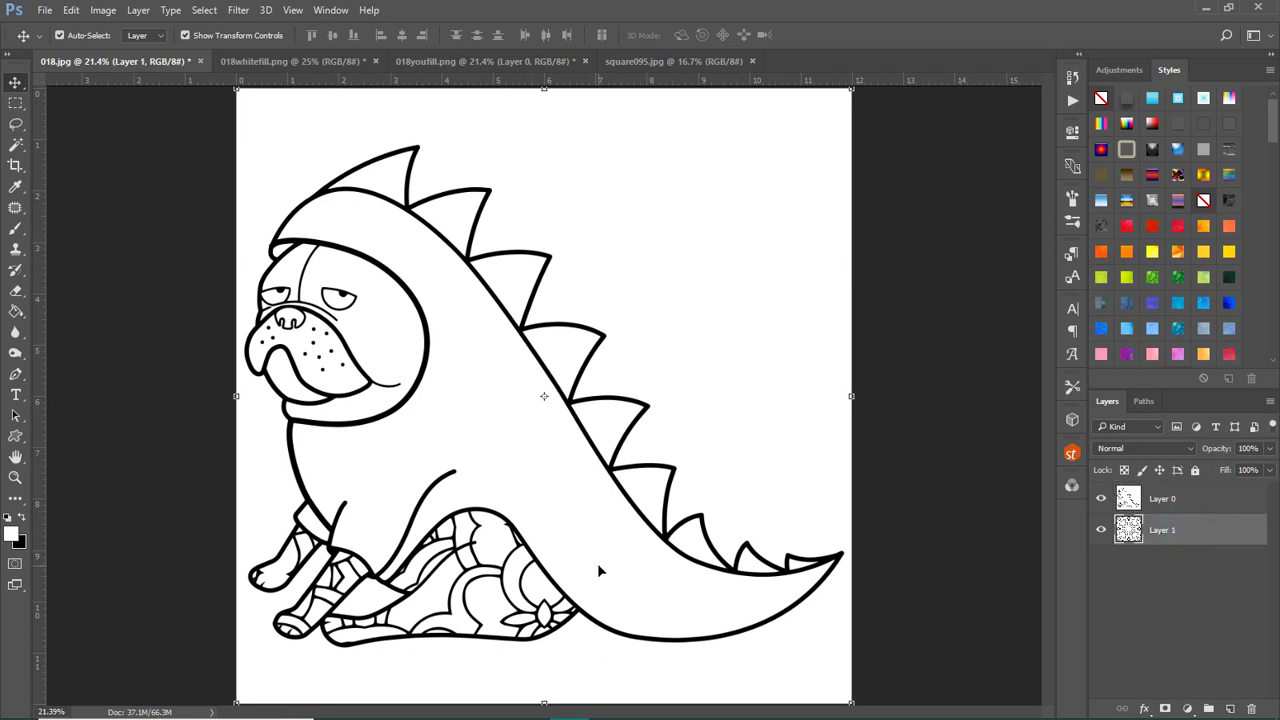
pyautogui.moveTo(476, 597)
pyautogui.mouseDown()
pyautogui.moveTo(464, 565)
pyautogui.moveTo(395, 555)
pyautogui.moveTo(410, 570)
pyautogui.moveTo(476, 578)
pyautogui.mouseUp()
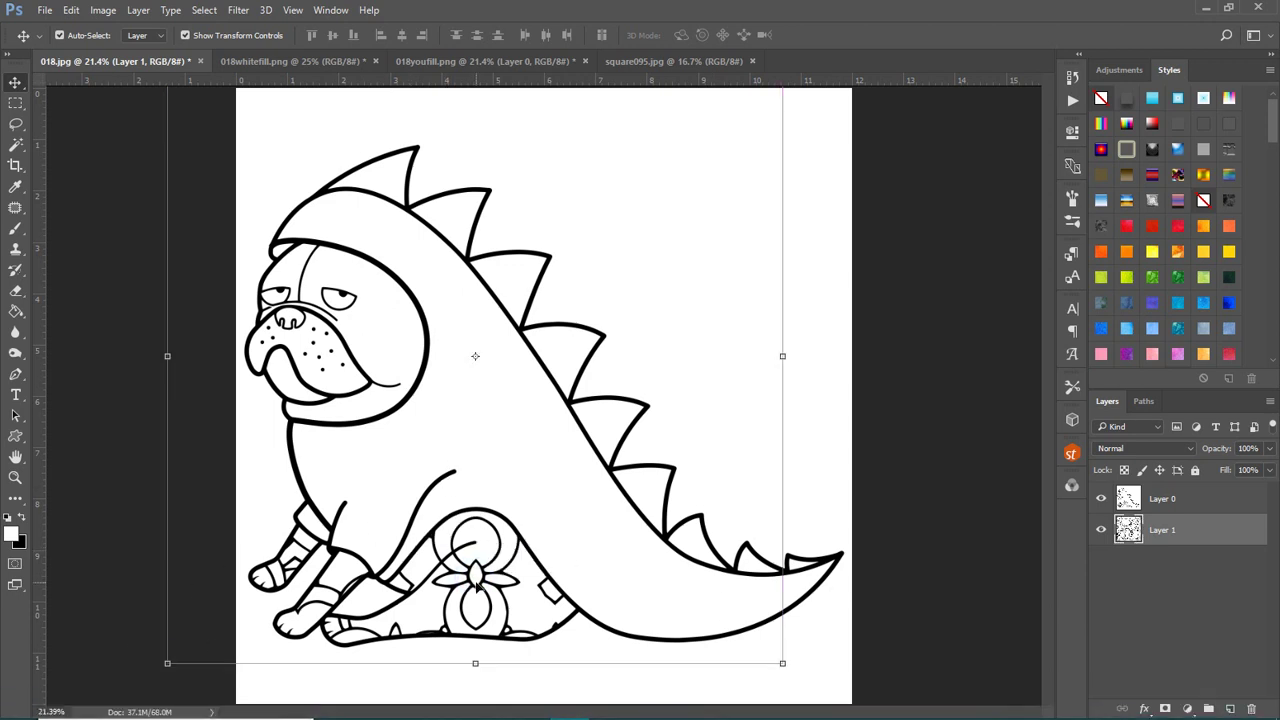